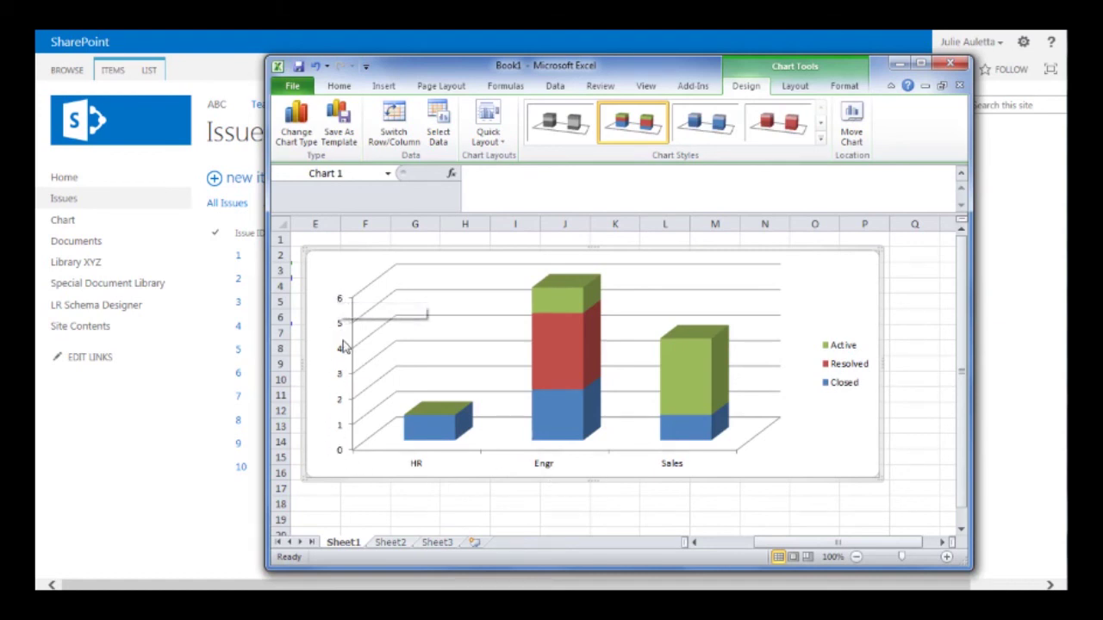
Step: Minimize the Excel chart workbook and put the SharePoint site's Chart page into edit mode
mouse_move(568, 410)
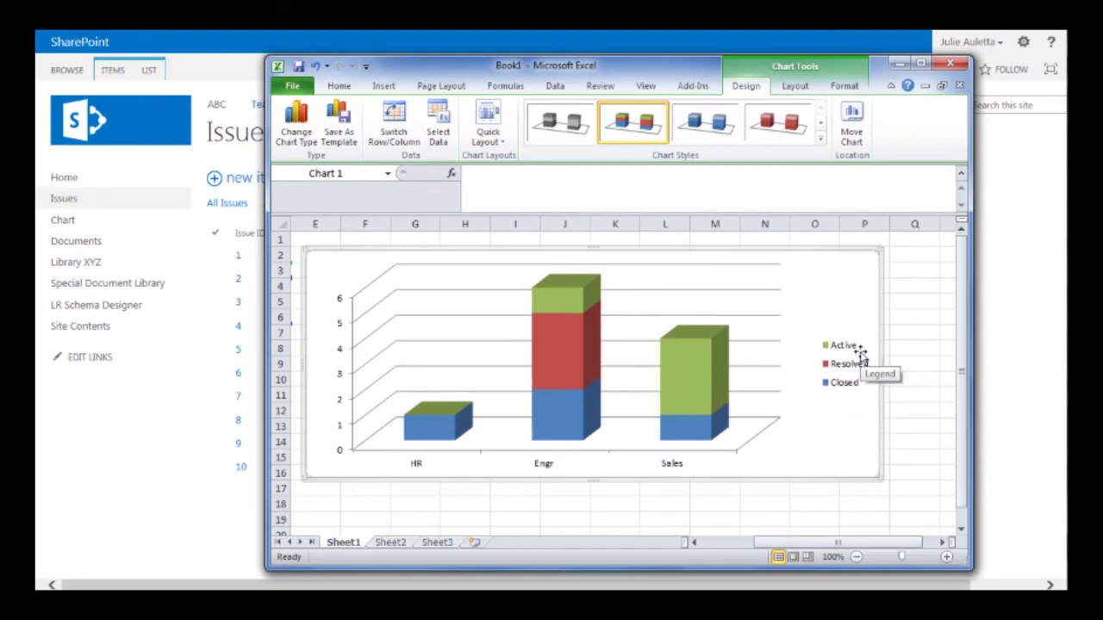
left_click(901, 66)
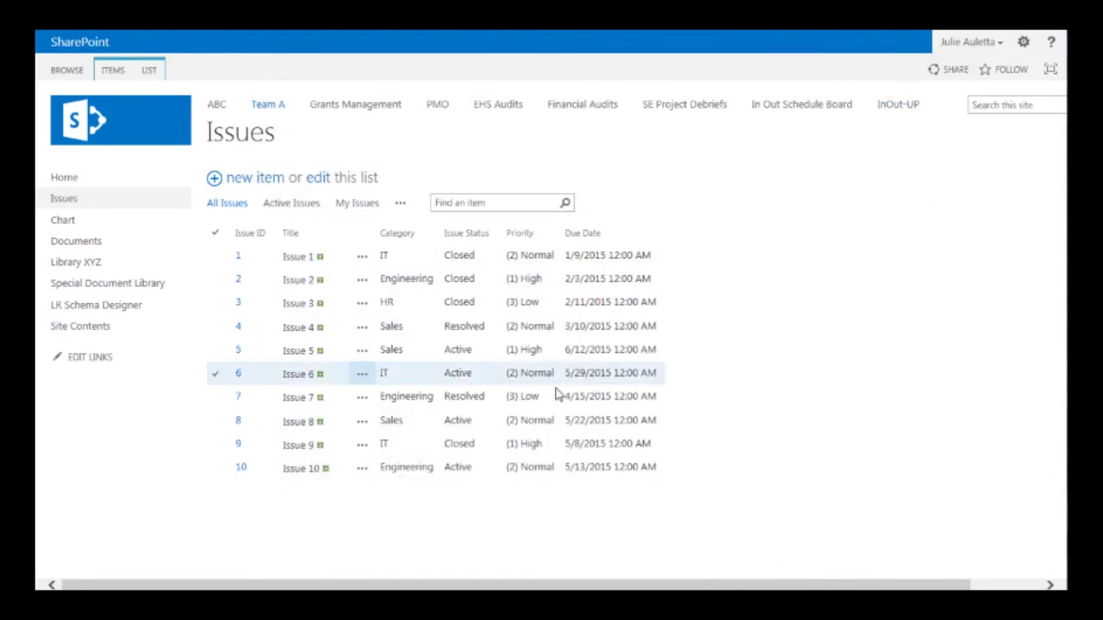
left_click(62, 226)
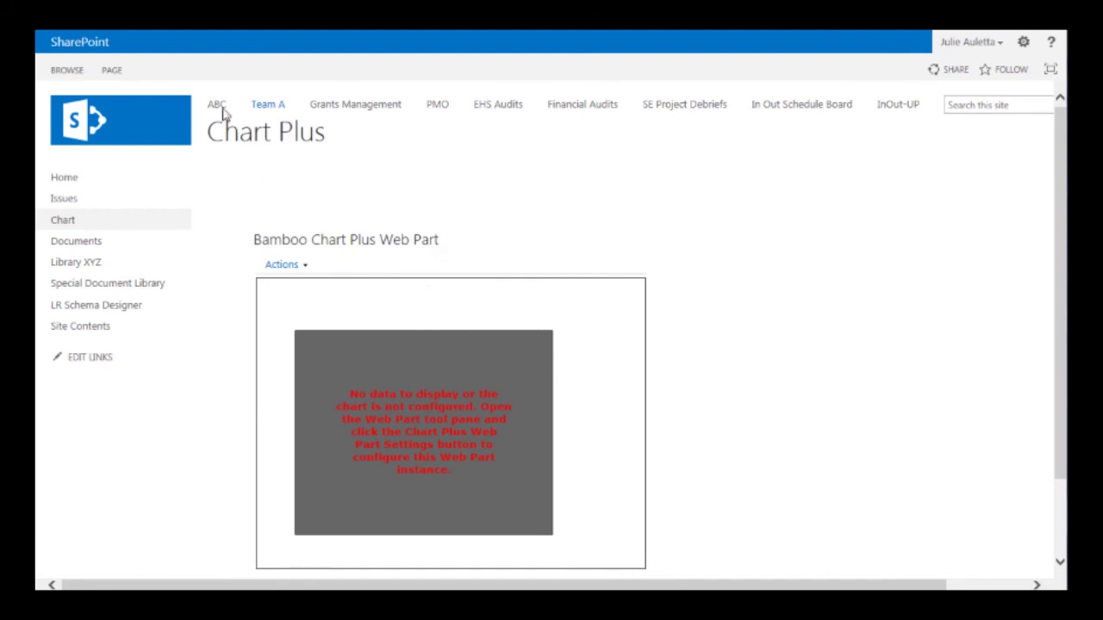
left_click(112, 70)
left_click(57, 107)
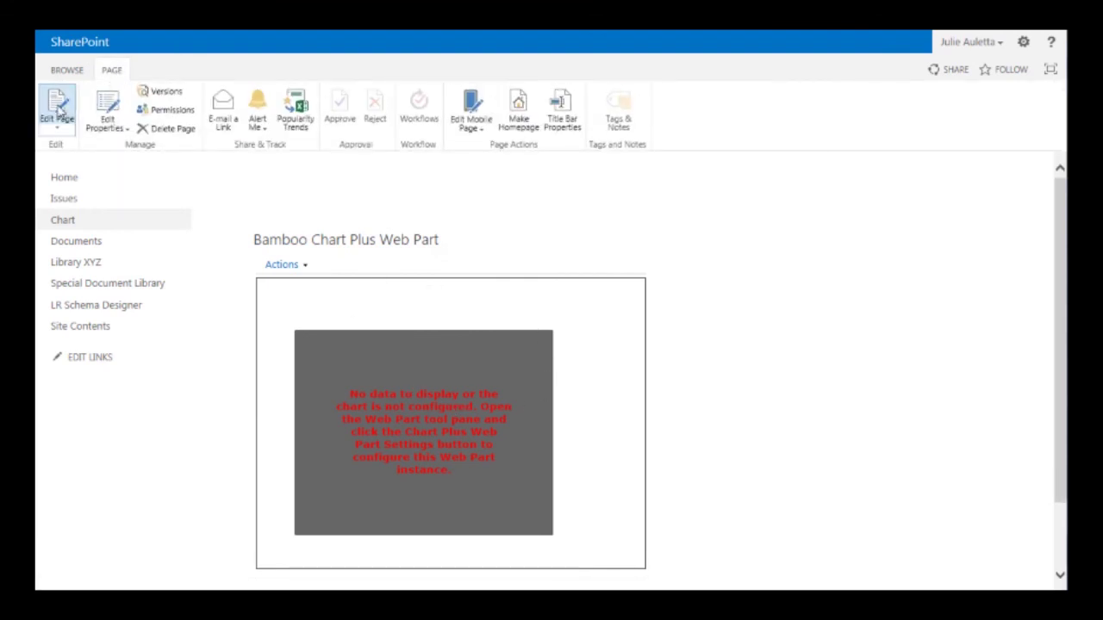
Step: Edit the Bamboo Chart Plus Web Part and open its Chart Plus Web Part Settings
mouse_move(667, 450)
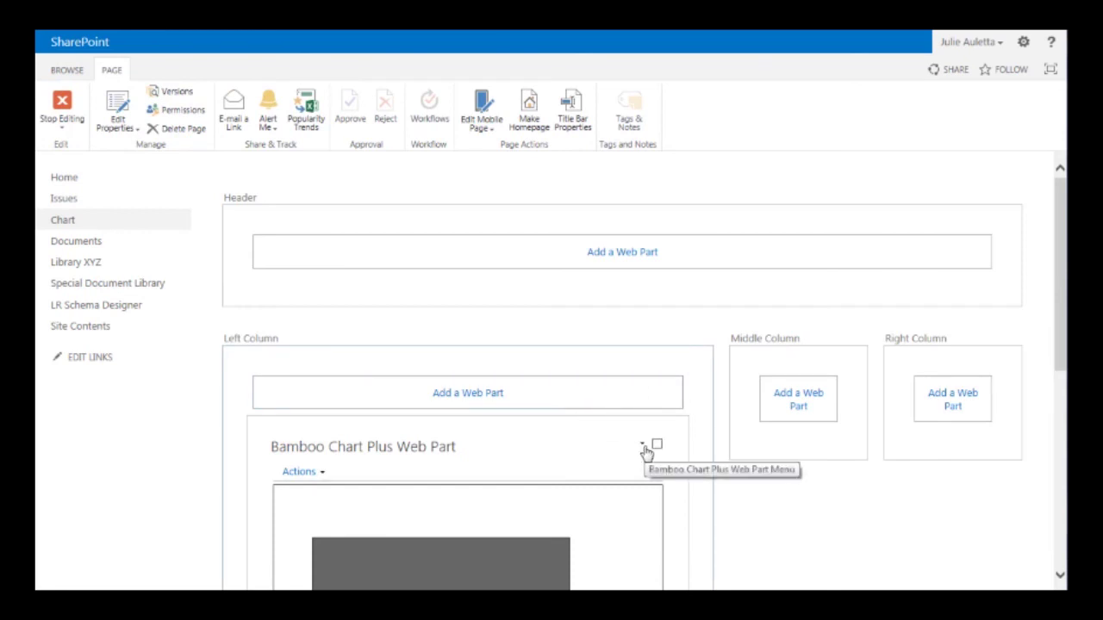
left_click(643, 448)
left_click(605, 525)
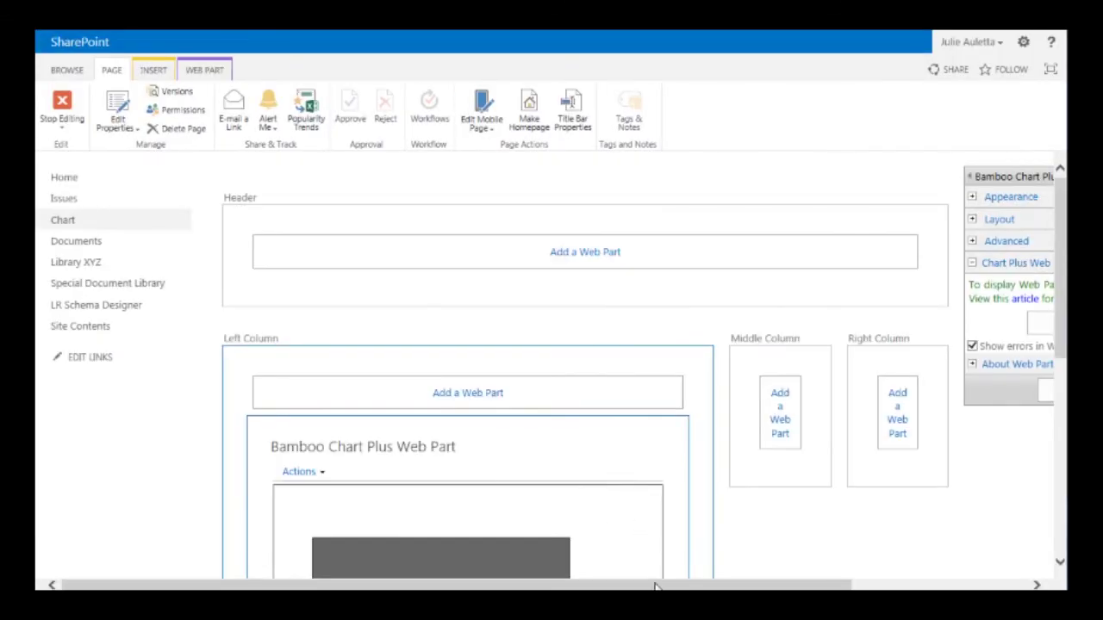
left_click_drag(655, 587, 831, 587)
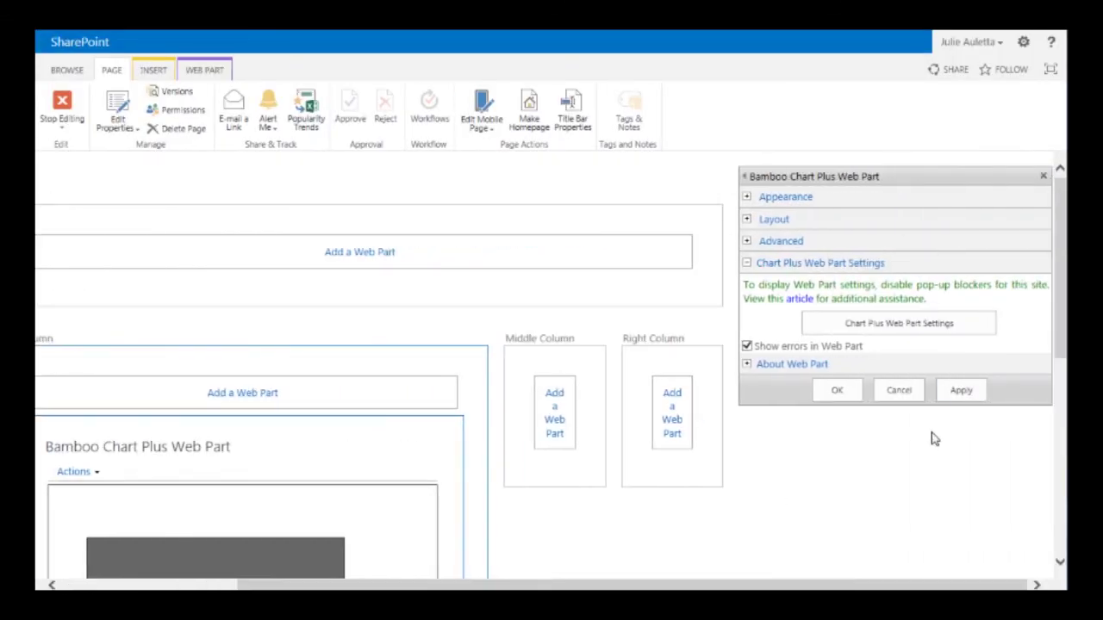
left_click(868, 326)
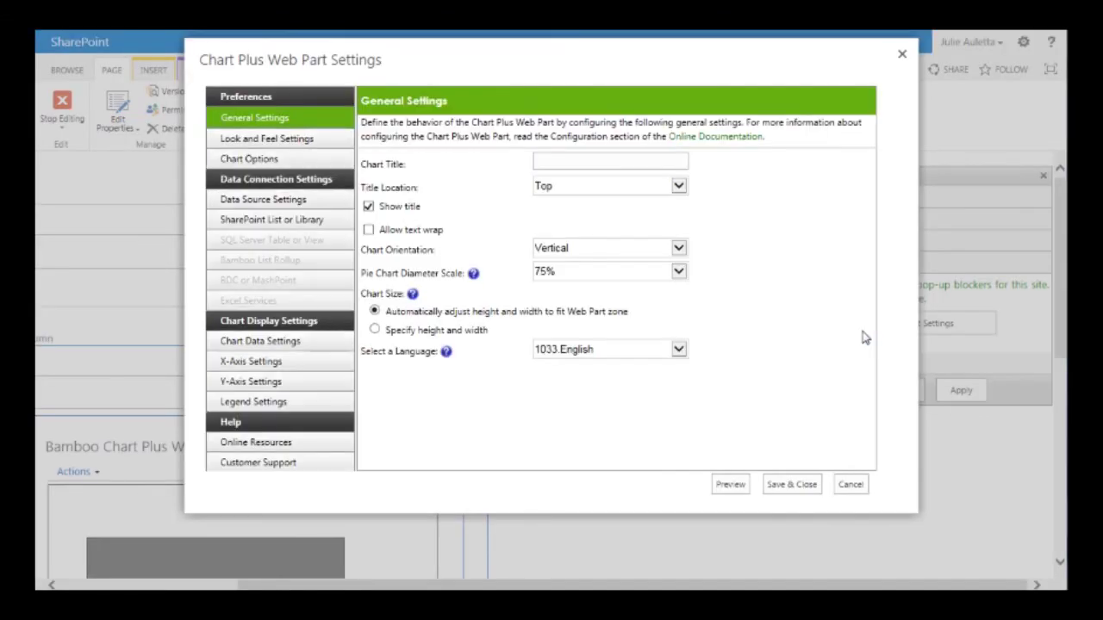
Step: Use the SharePoint list Issues with the All Issues view as the chart's data source
left_click(290, 201)
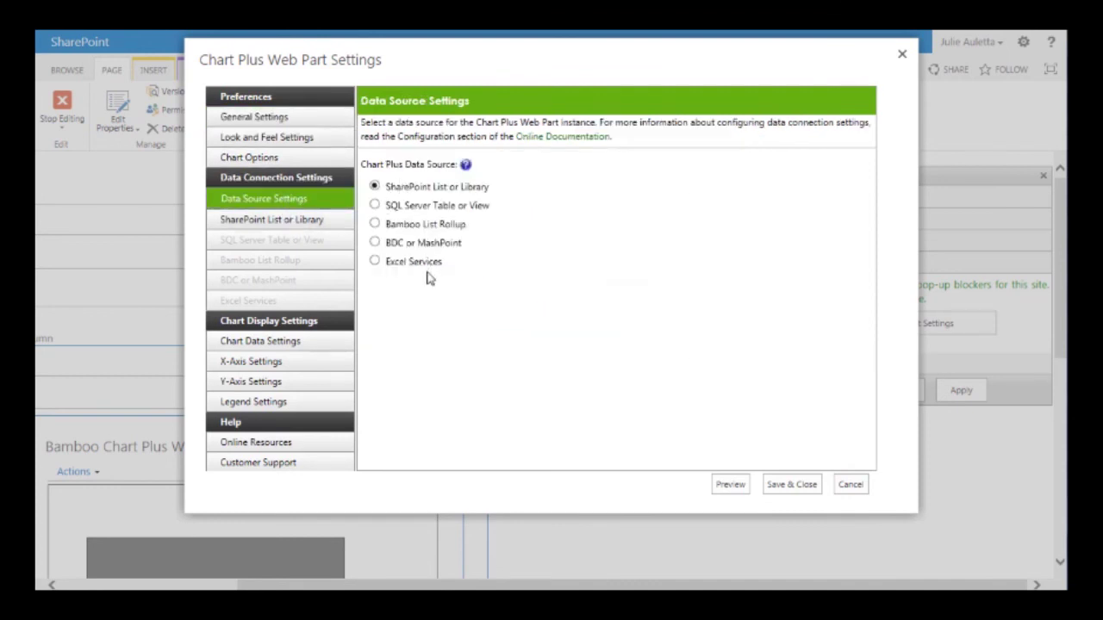
left_click(291, 223)
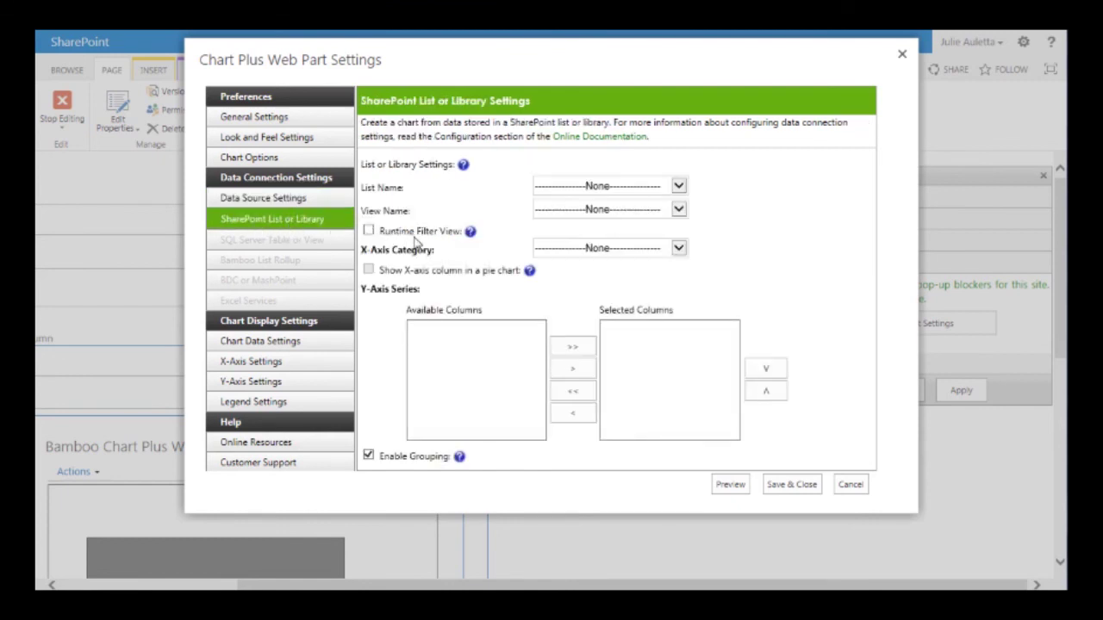
left_click(551, 194)
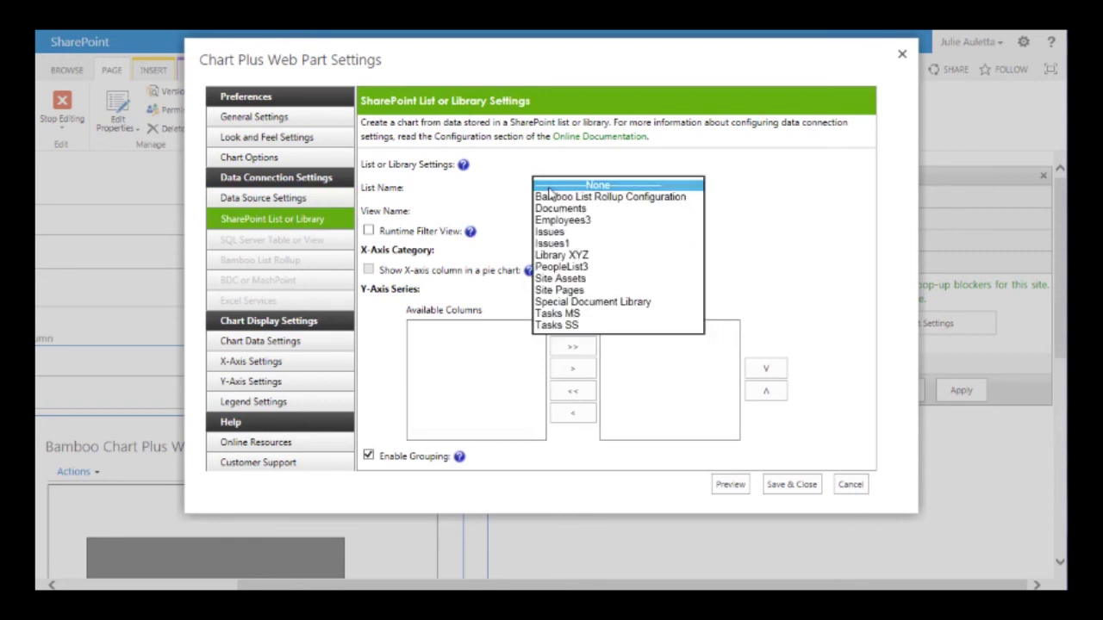
left_click(556, 237)
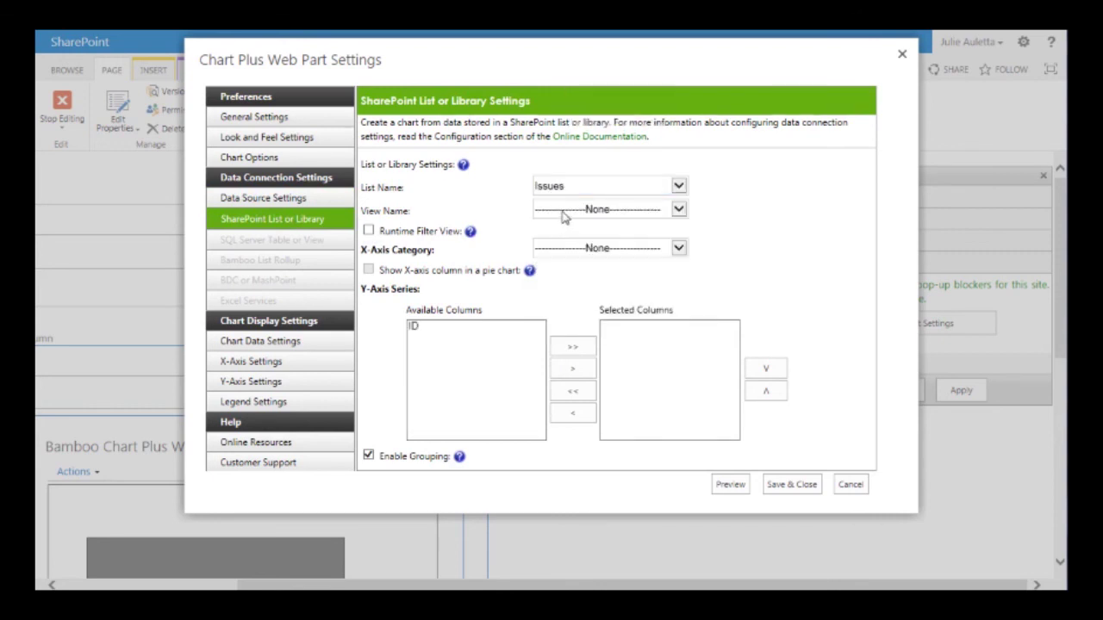
left_click(563, 213)
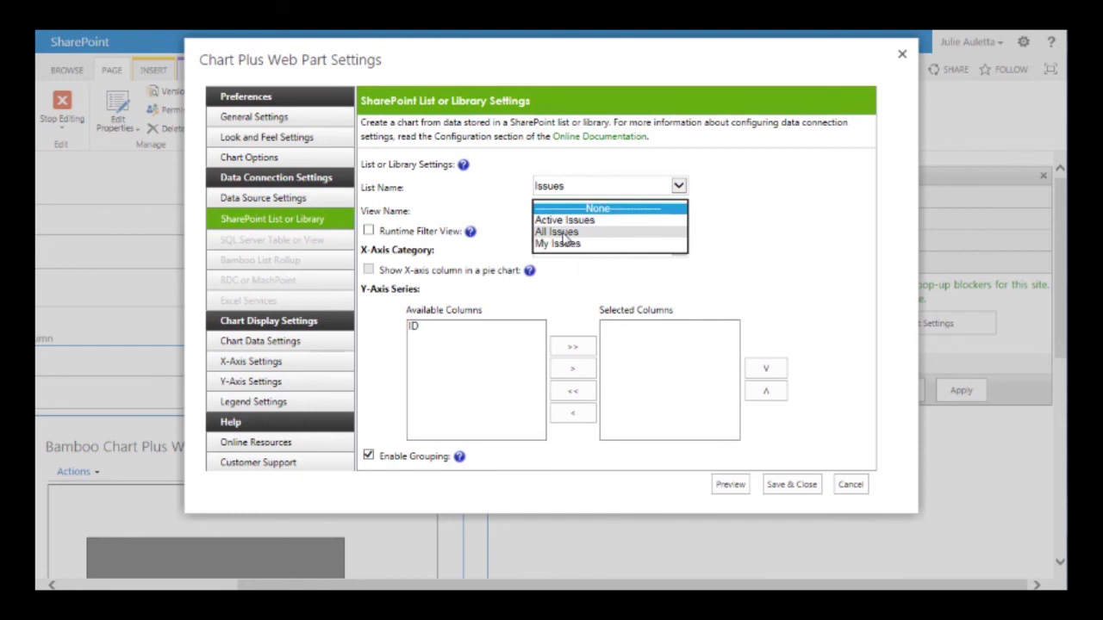
left_click(565, 233)
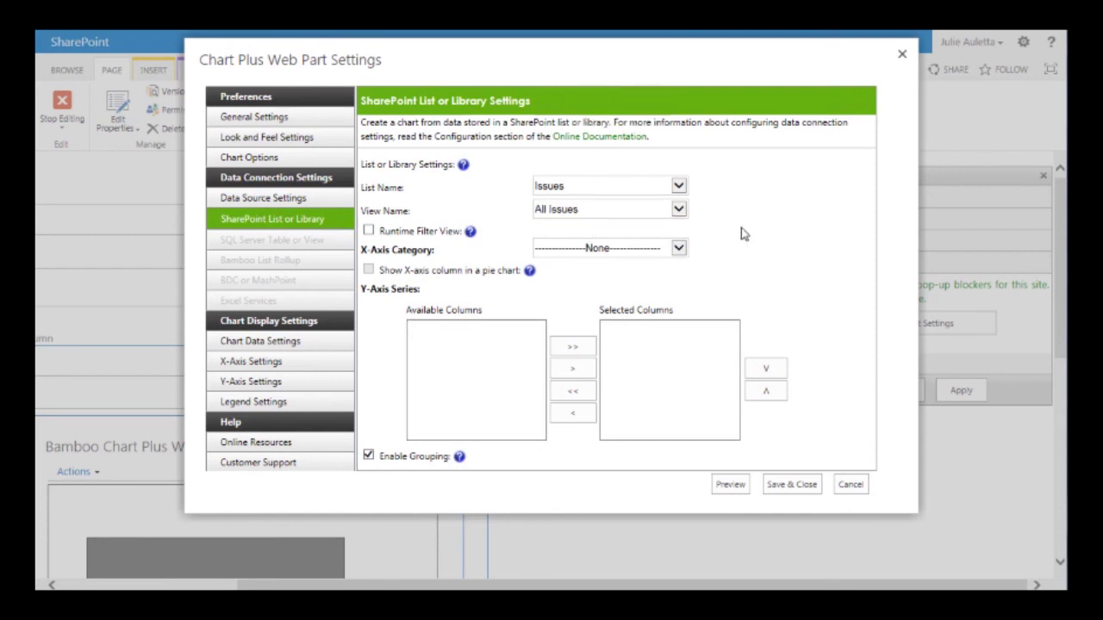
Step: Set the X-axis category to Category and add Due Date to the Y-axis series
left_click(572, 250)
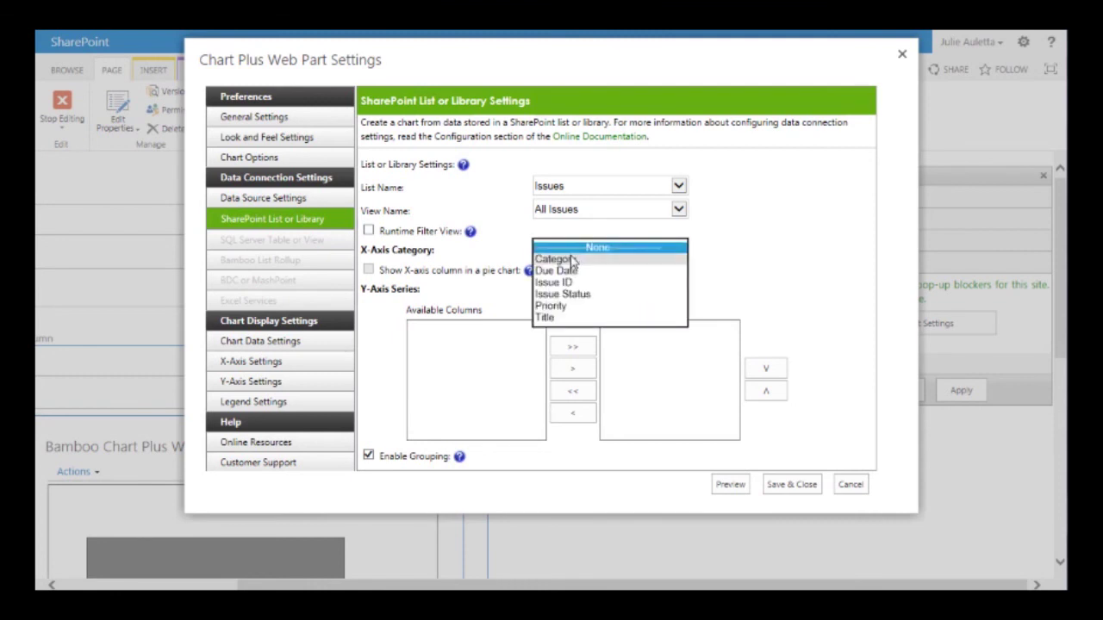
left_click(572, 259)
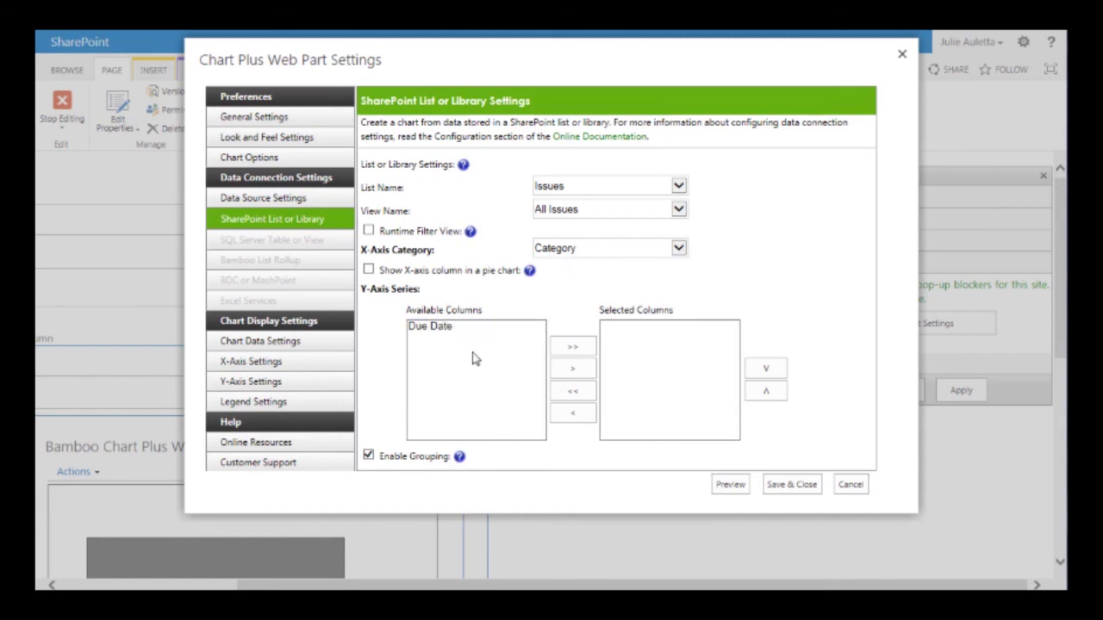
left_click(451, 339)
left_click(444, 327)
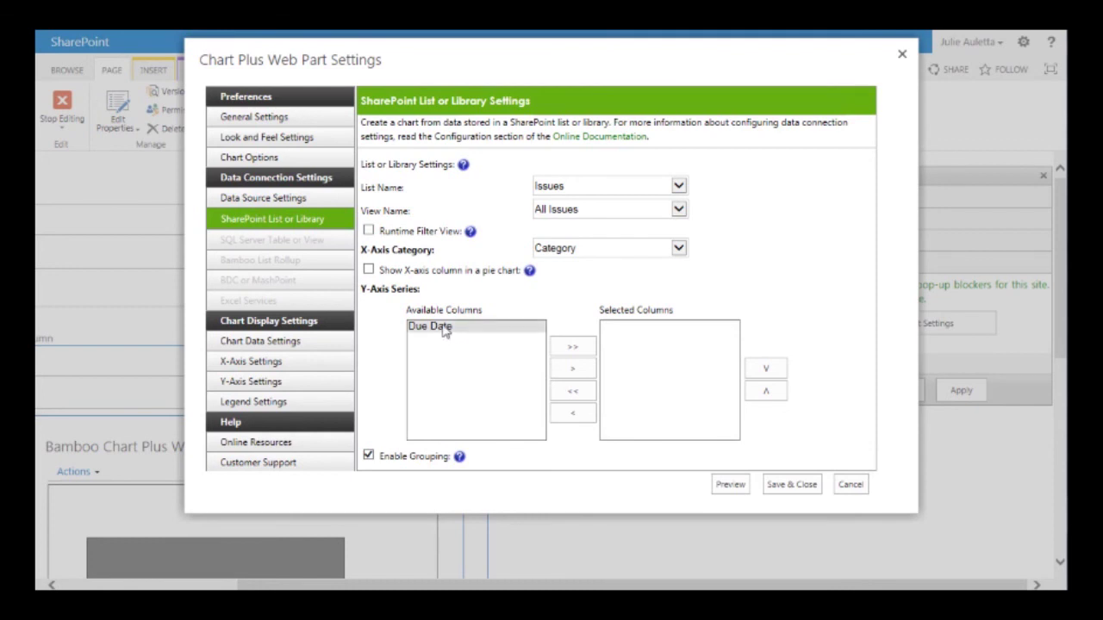
left_click(575, 370)
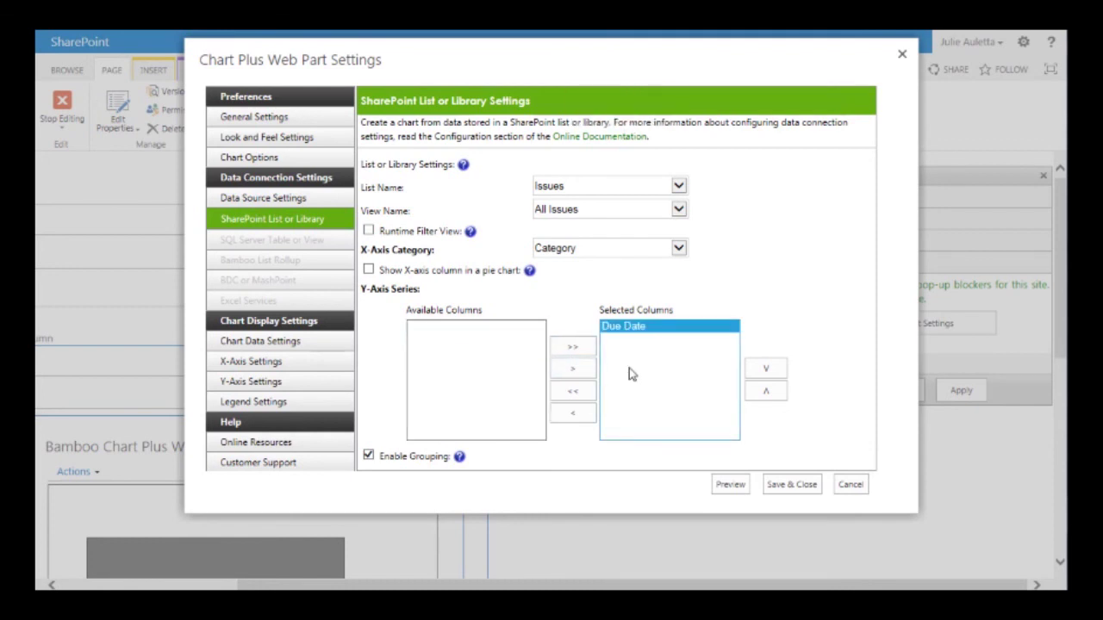
Step: Preview the chart, and discard the web part settings without saving
left_click(730, 485)
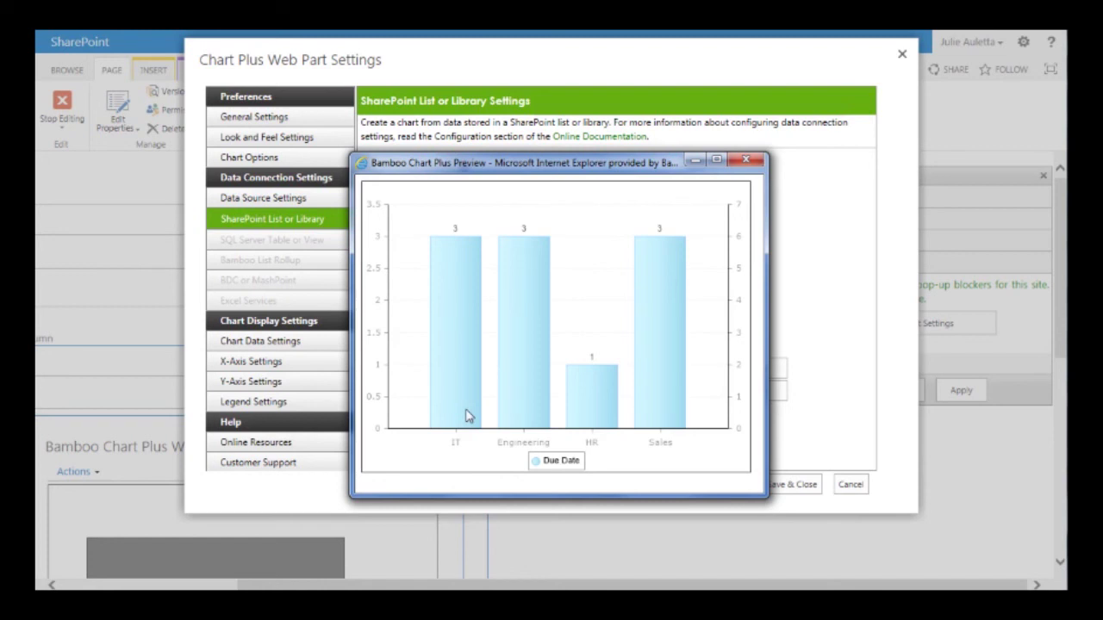
left_click(746, 162)
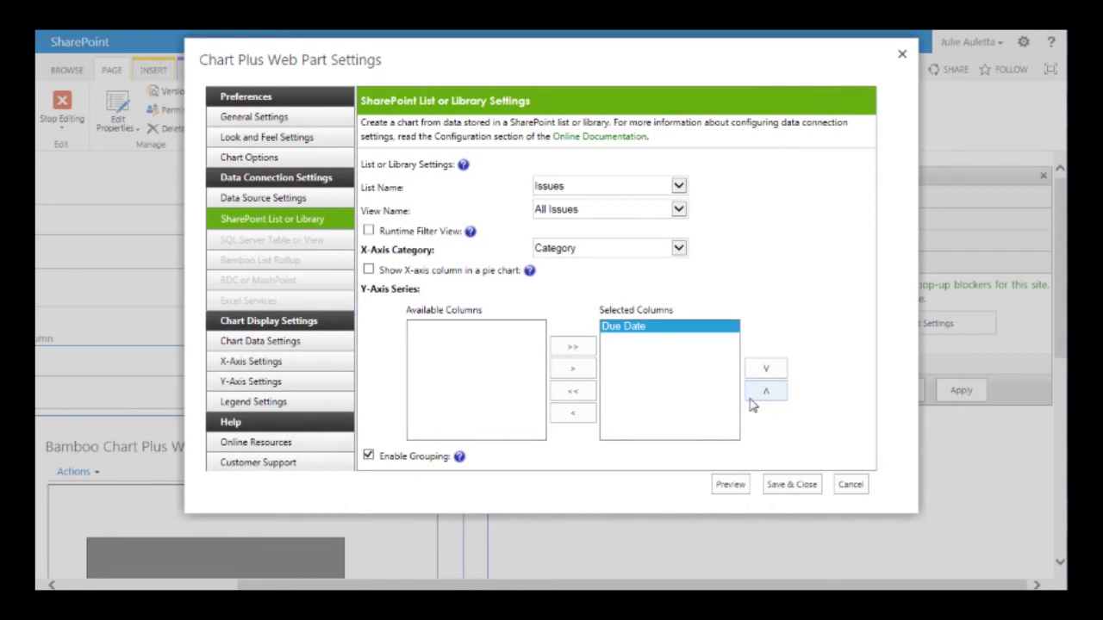
left_click_drag(634, 333, 480, 338)
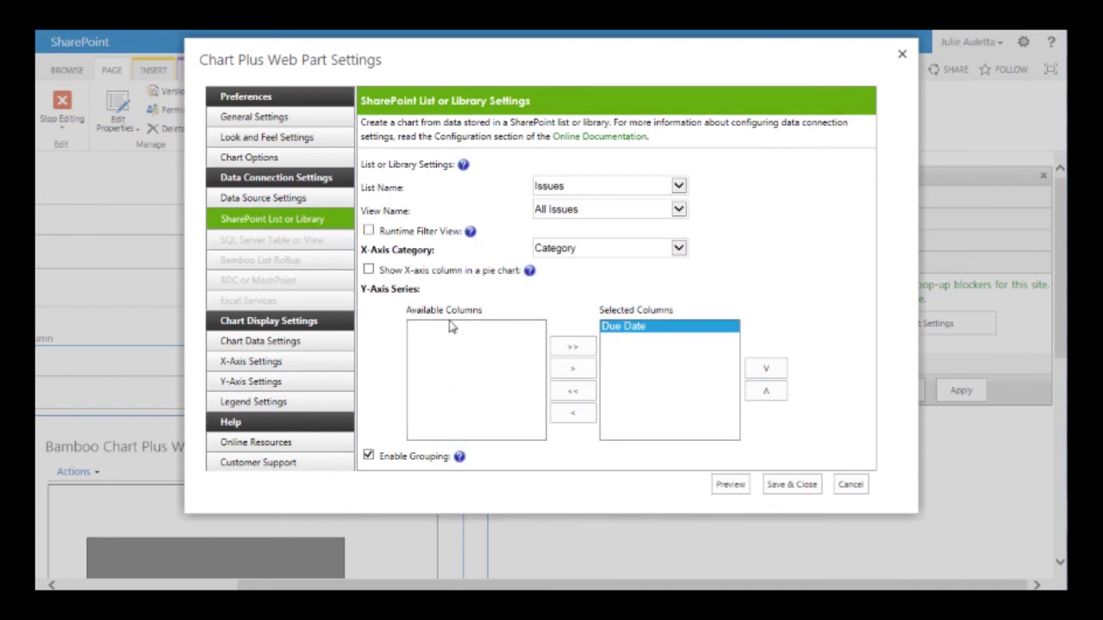
left_click(851, 485)
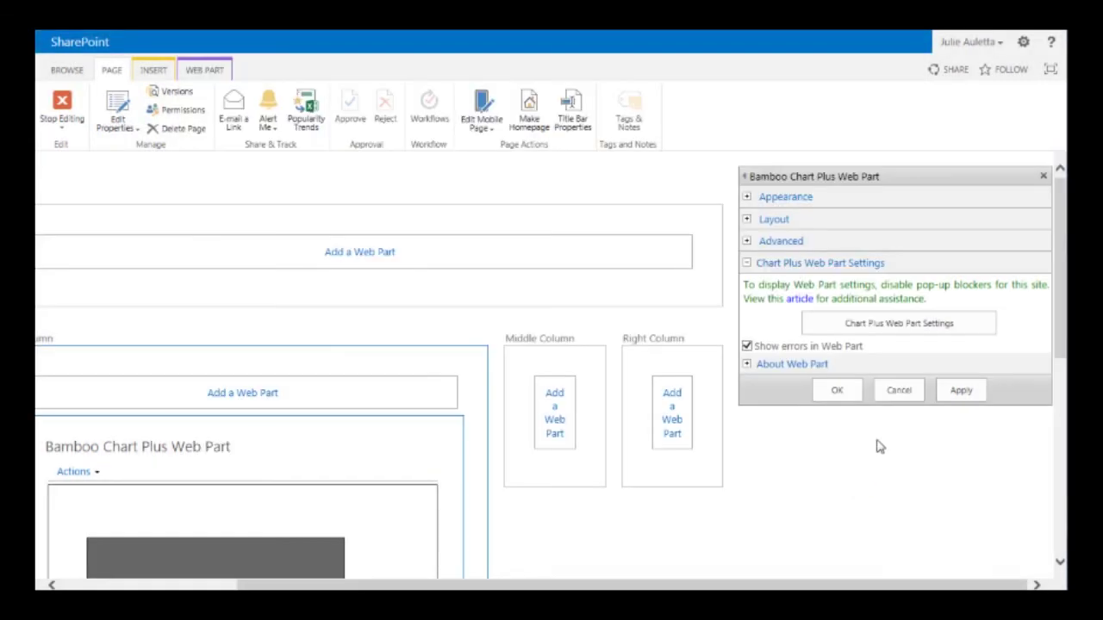
left_click(900, 400)
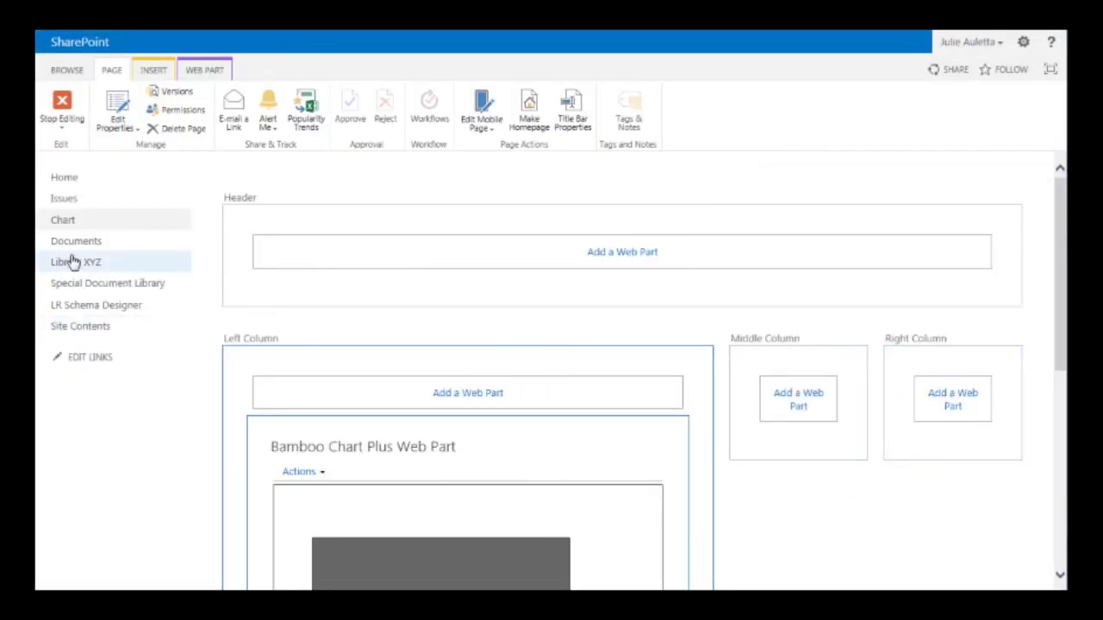
Step: Open the list settings of the Issues list
left_click(116, 205)
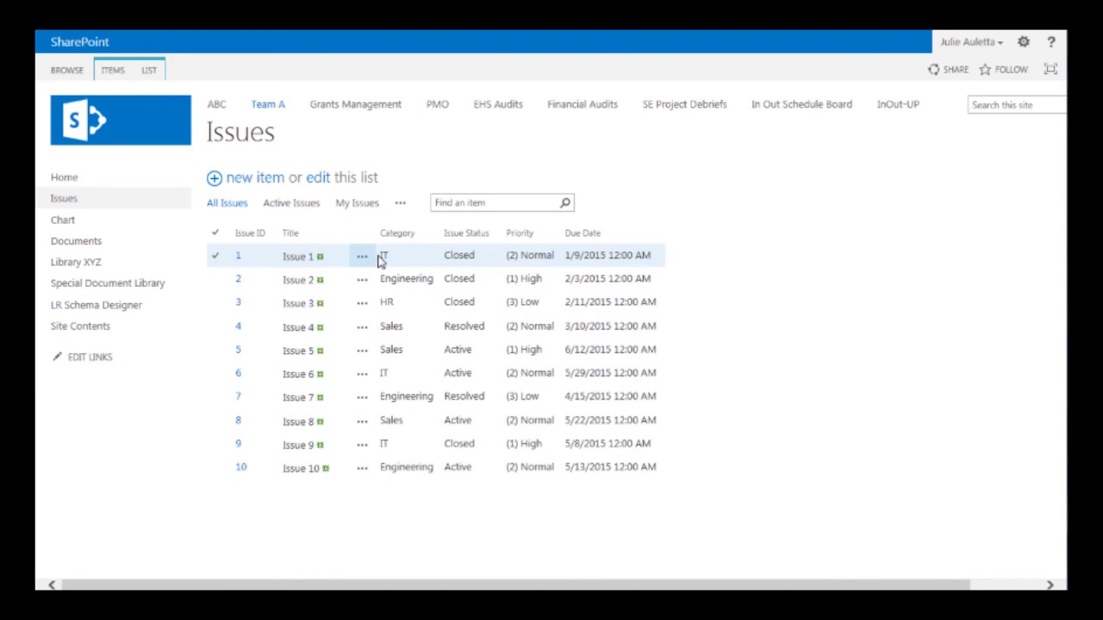
left_click(151, 72)
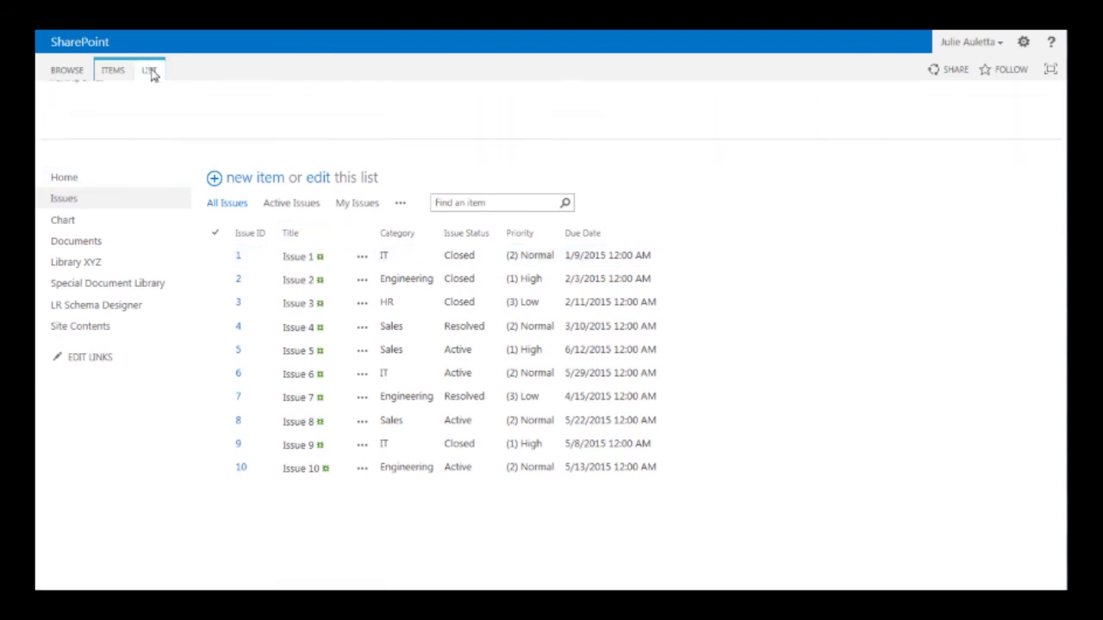
left_click(821, 125)
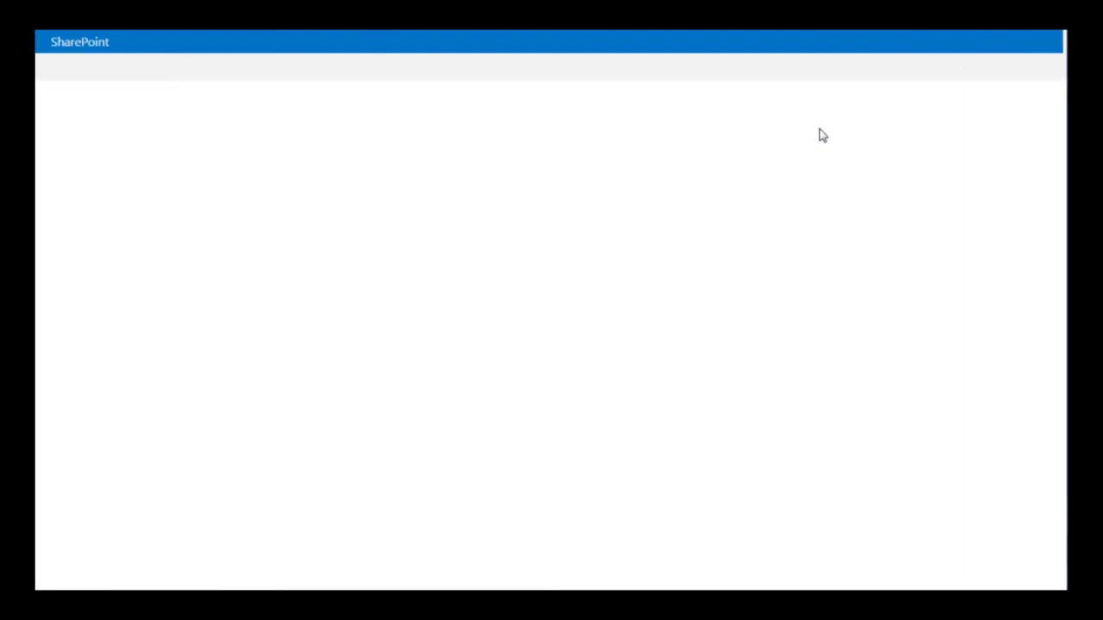
Step: Start a new column in the Issues list, name it Closed and make it a Calculated column
scroll(386, 473, "down", 2)
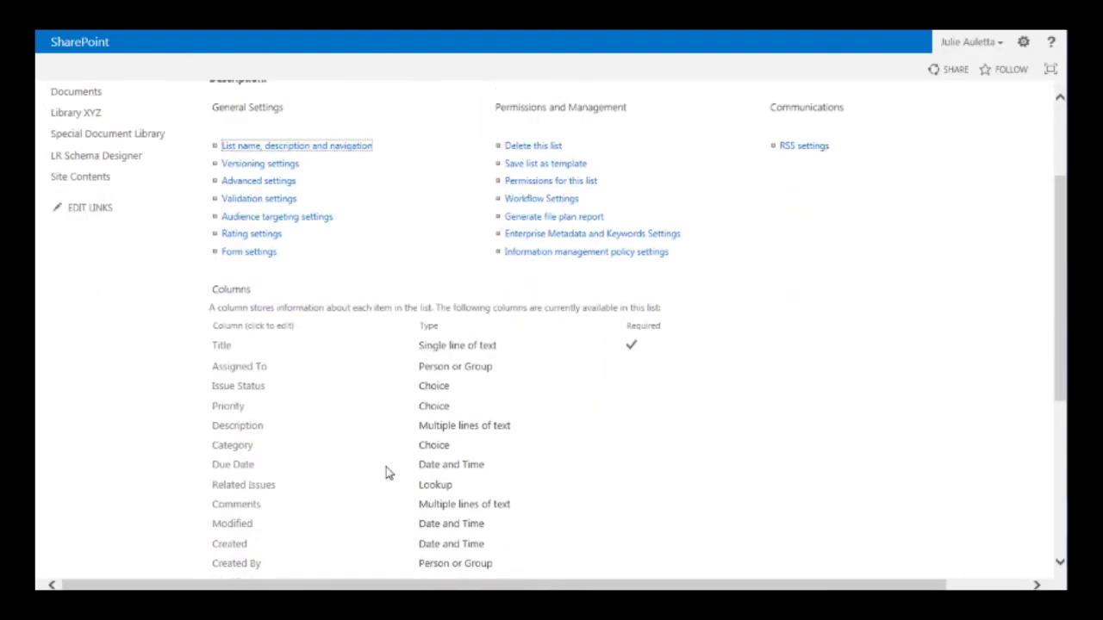
scroll(359, 490, "down", 2)
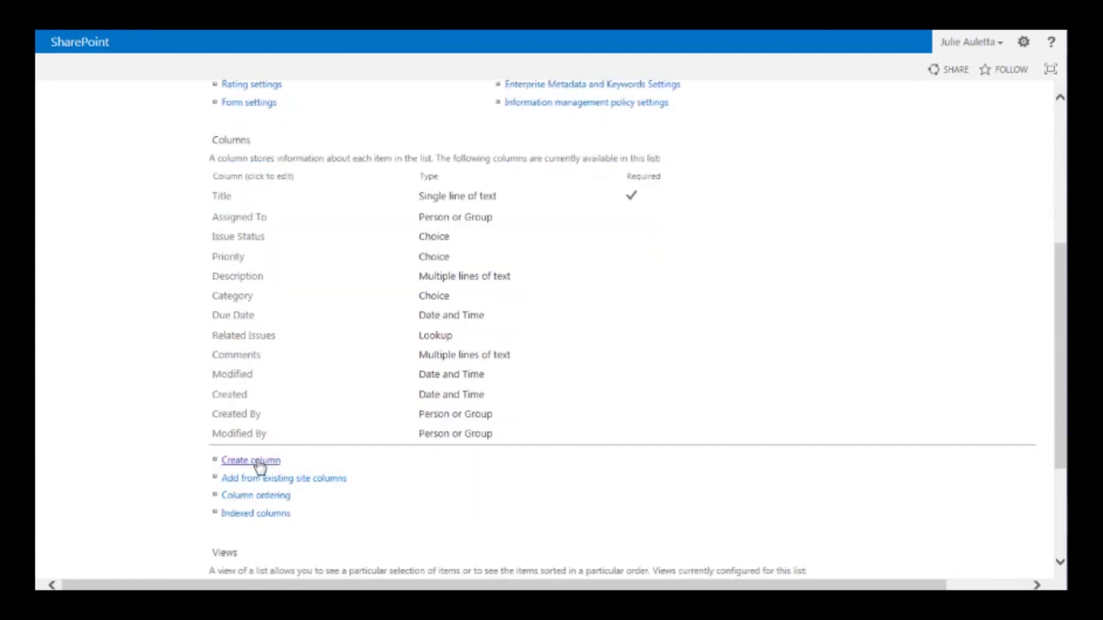
left_click(259, 464)
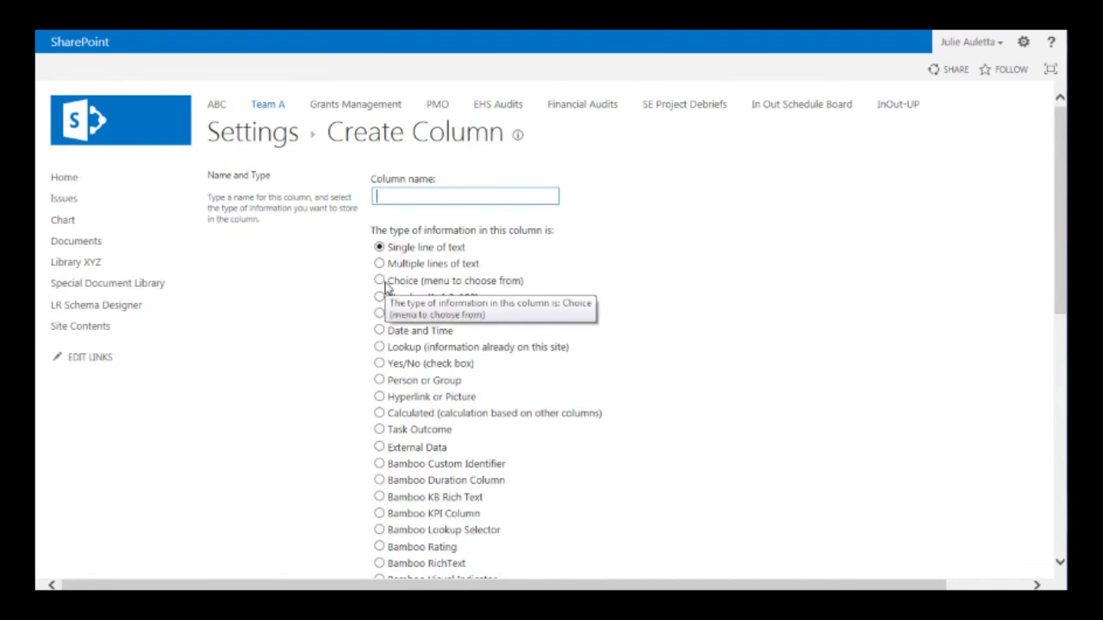
type("Closed")
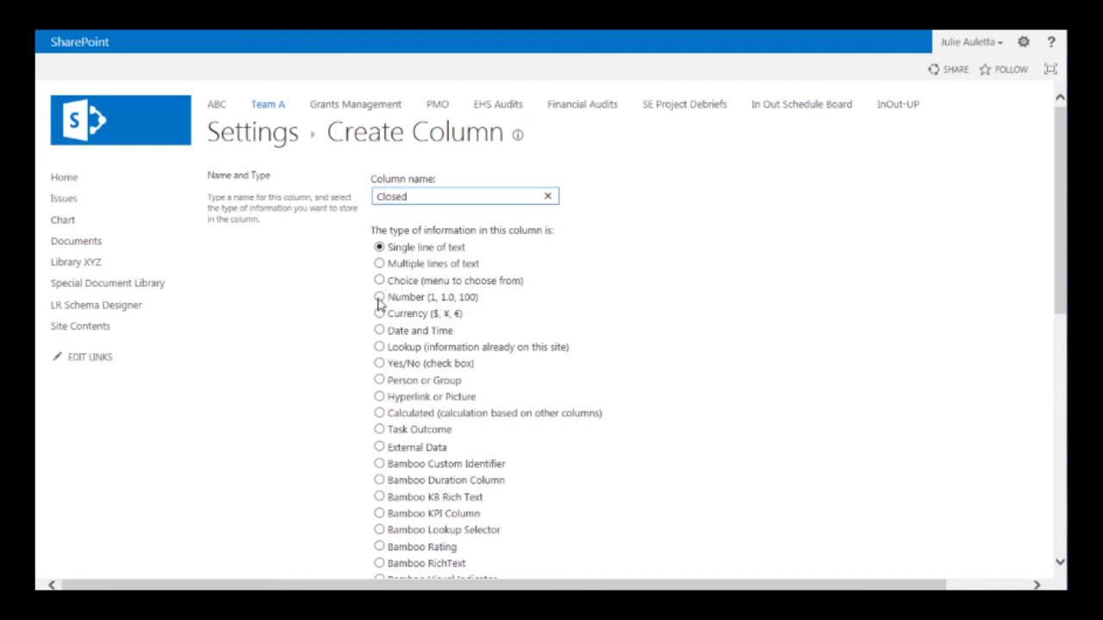
left_click(379, 412)
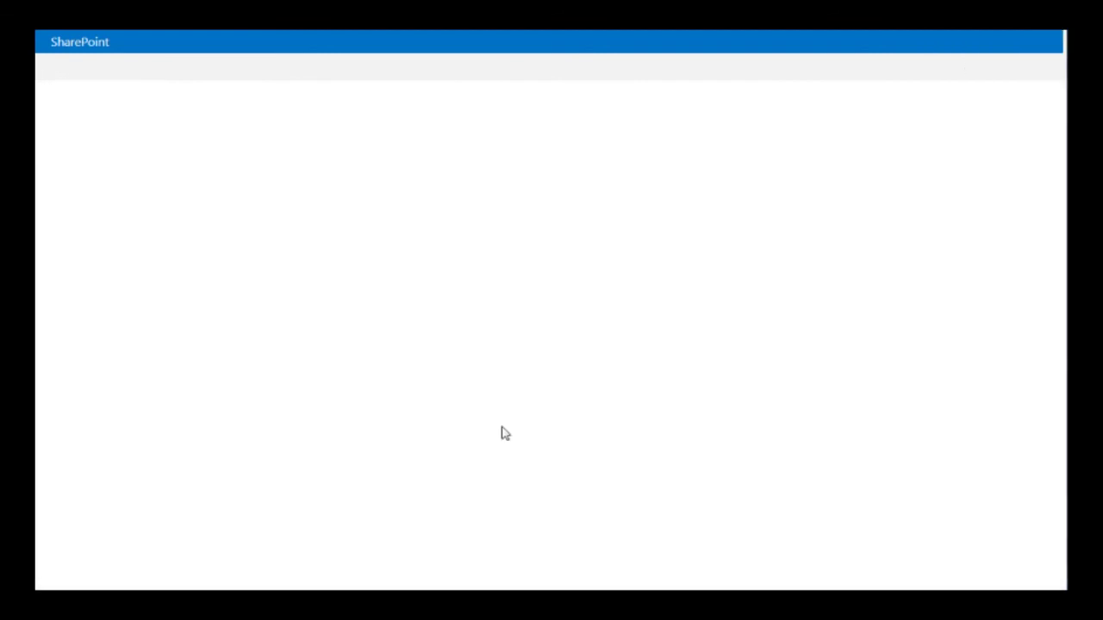
Step: Enter the formula =IF([Issue Status]="Closed",1,0) for the Closed column
scroll(500, 435, "down", 3)
scroll(499, 430, "down", 4)
left_click(438, 293)
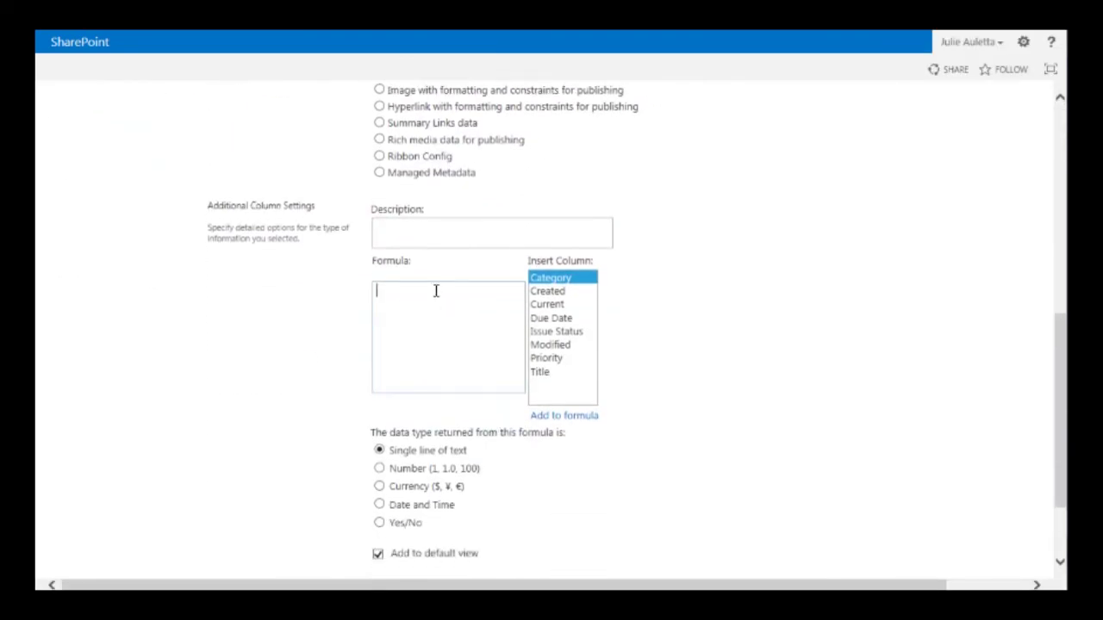
type("=IF(")
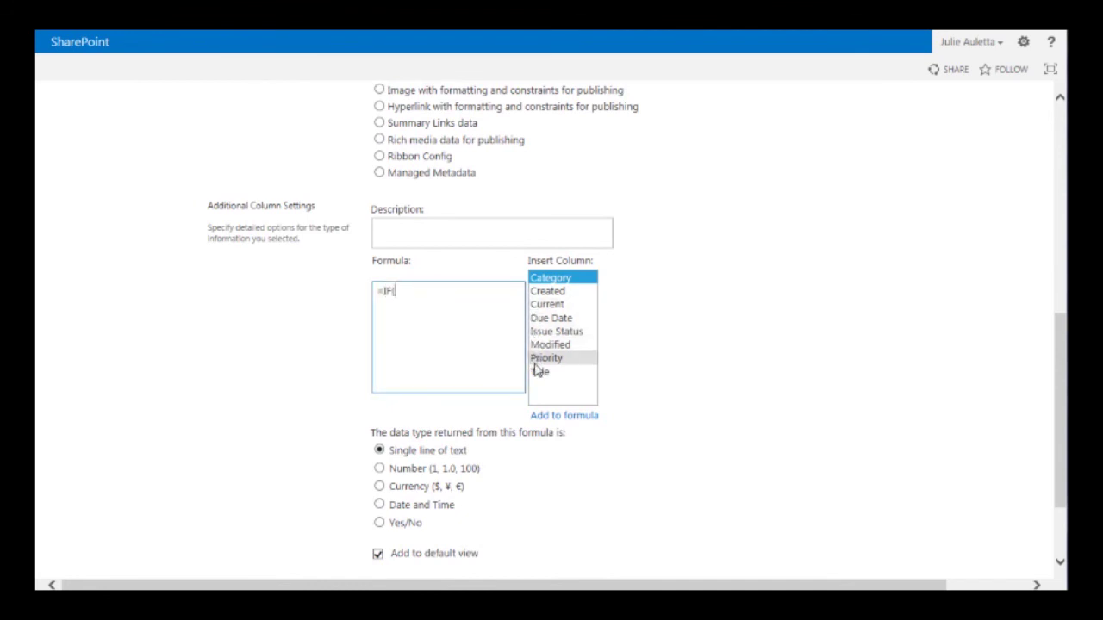
double_click(536, 333)
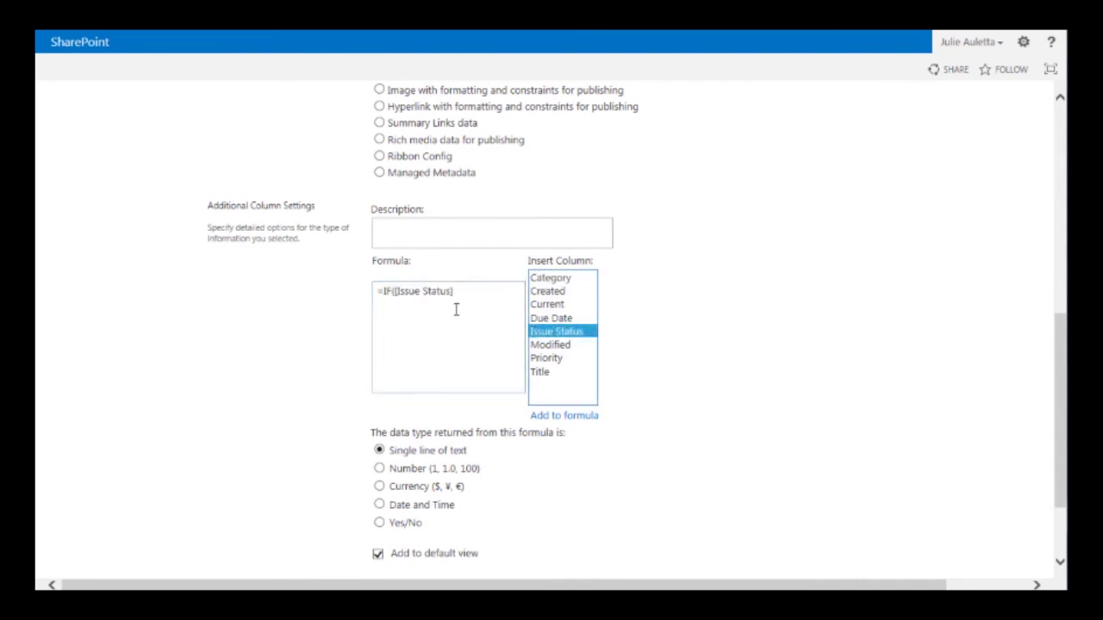
type("=\"Closed")
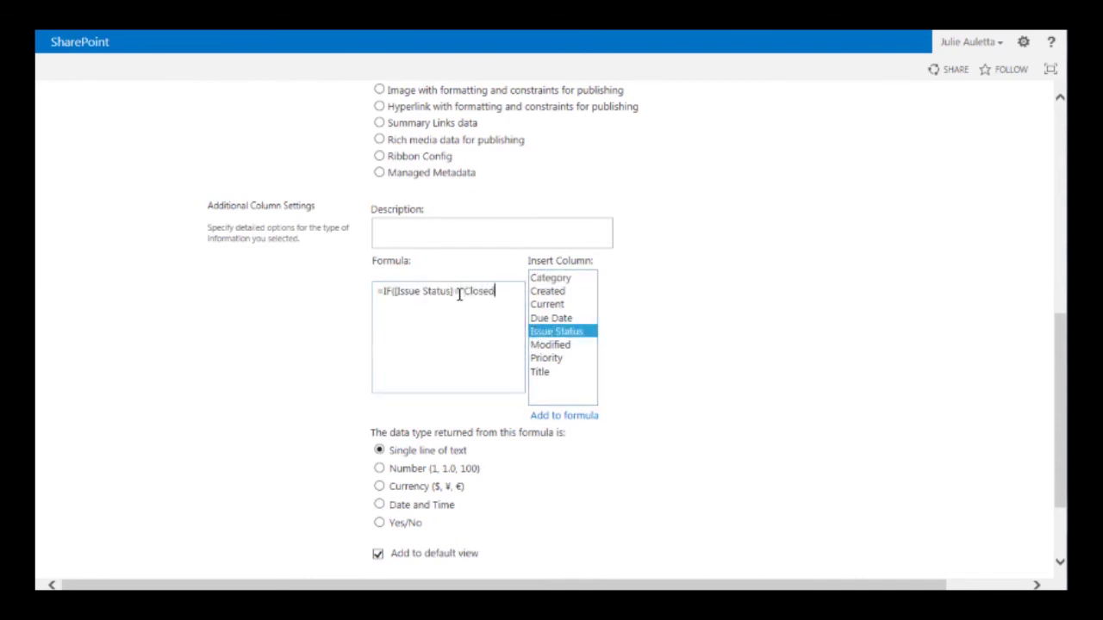
type("\",1,0)")
Step: Set the formula's returned data type to Number and select the whole Closed formula for copying
left_click(380, 468)
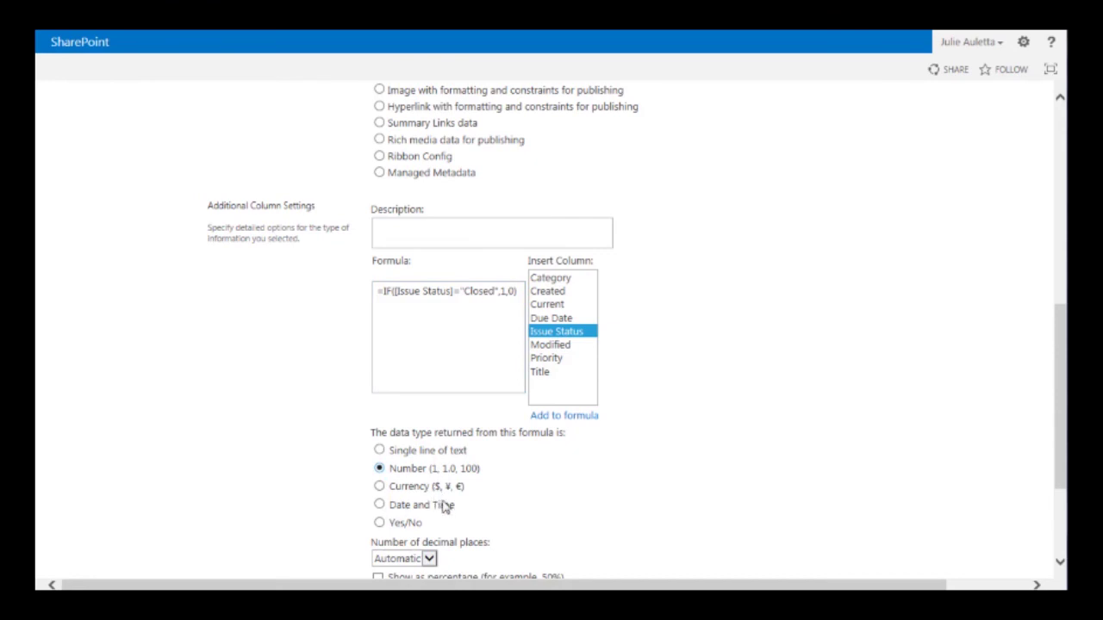
scroll(498, 513, "down", 3)
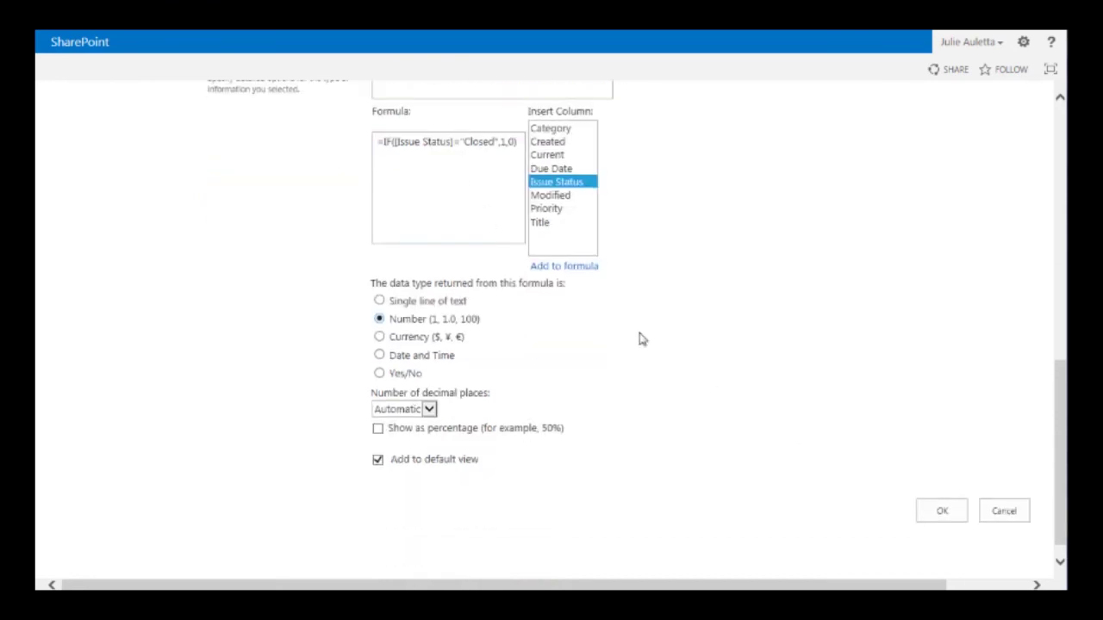
left_click_drag(519, 141, 369, 142)
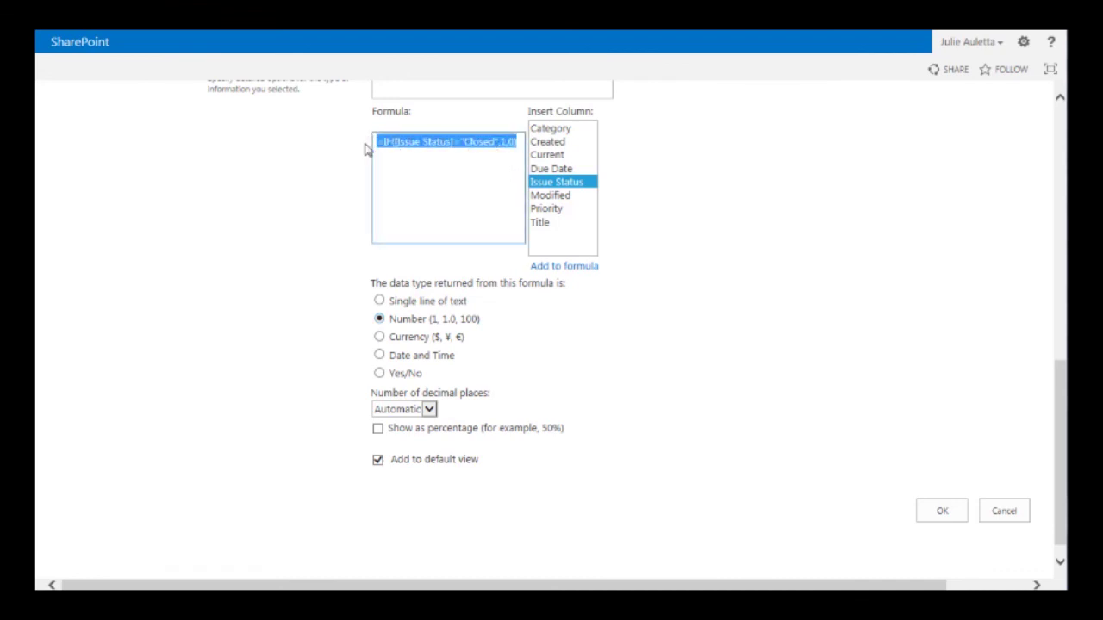
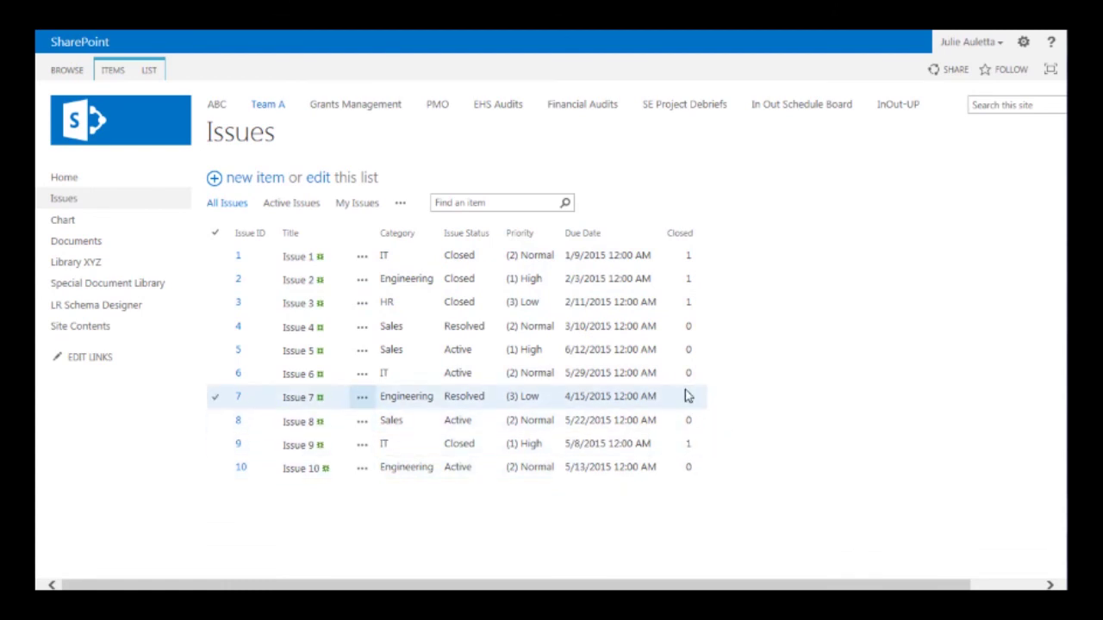
Step: From the Issues list settings, start a new column named Resolved and make it a Calculated column
left_click(148, 70)
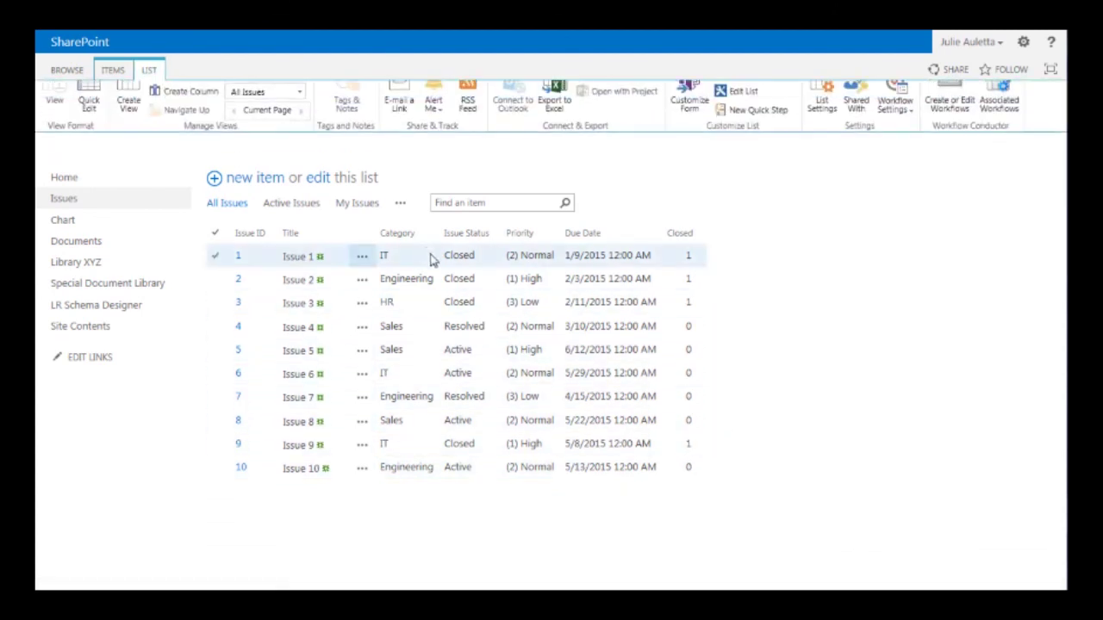
left_click(822, 129)
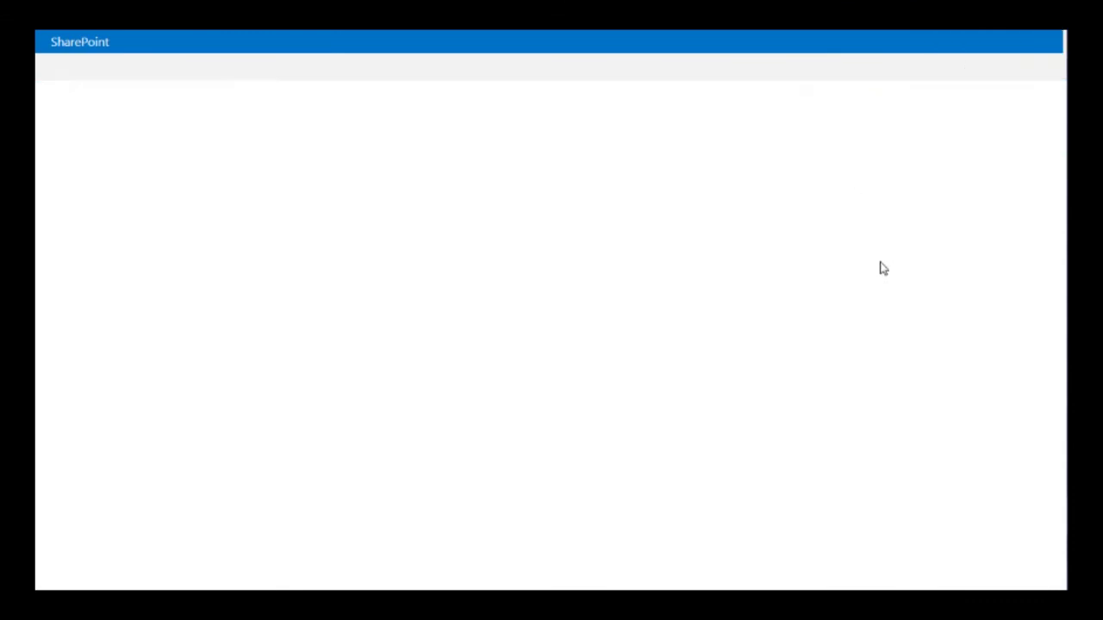
scroll(301, 485, "down", 2)
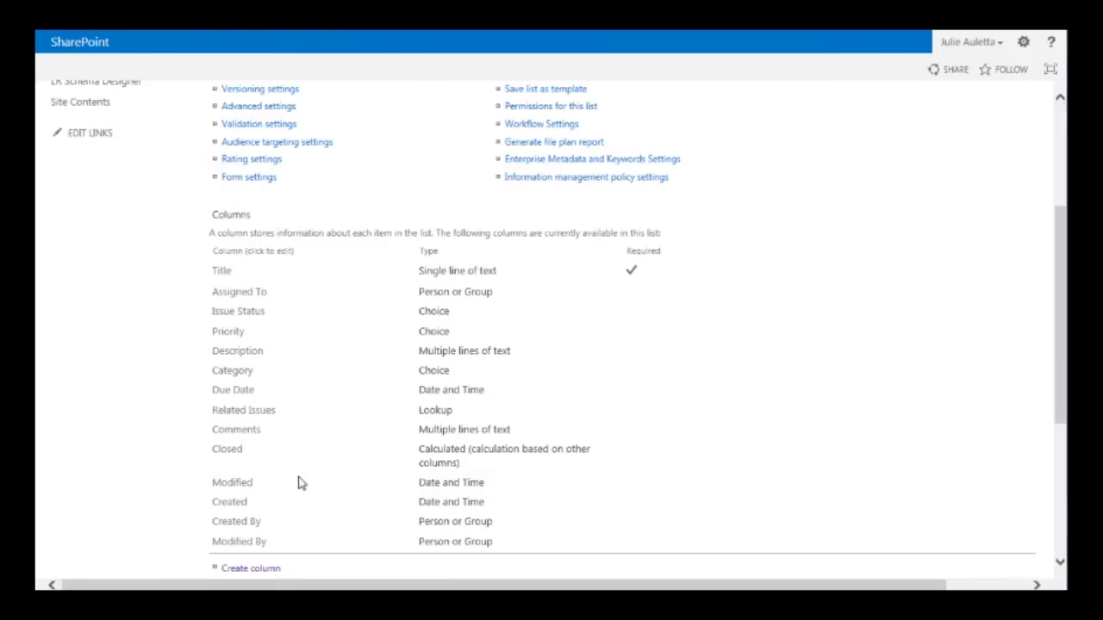
scroll(246, 475, "down", 3)
left_click(228, 419)
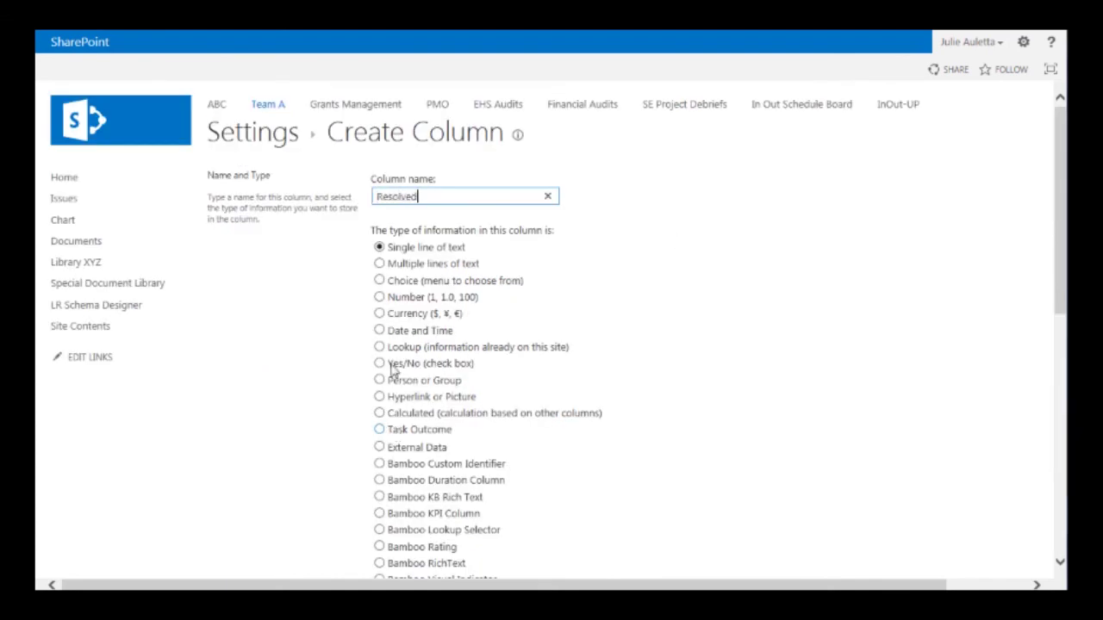
left_click(379, 414)
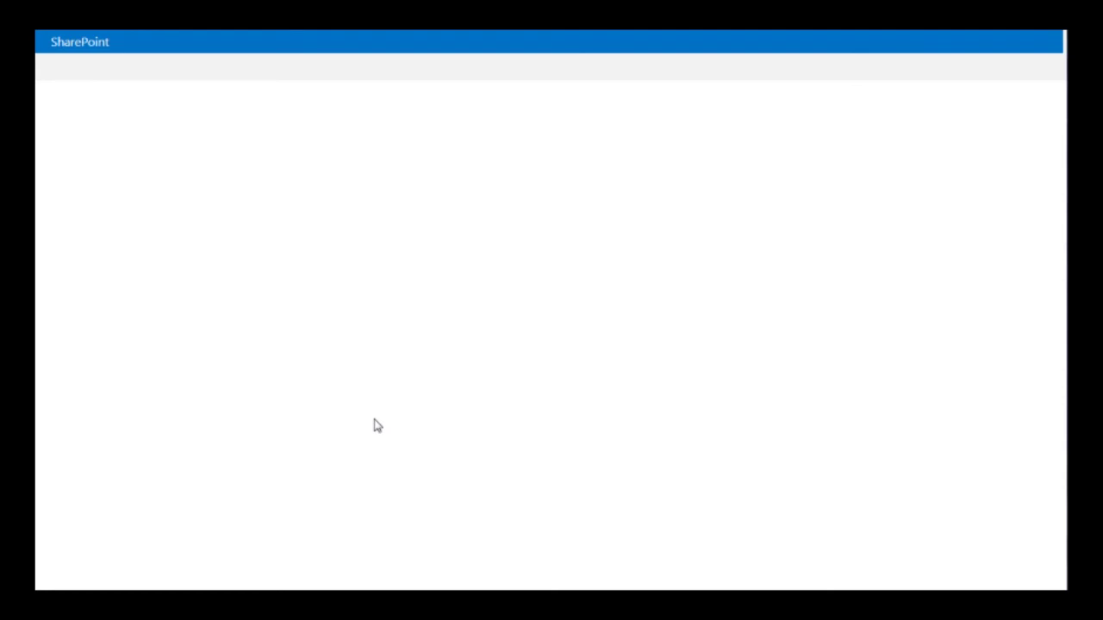
Step: Give the Resolved column the formula =IF([Issue Status]="Resolved",1,0), return it as a Number, and save the column
scroll(419, 429, "down", 5)
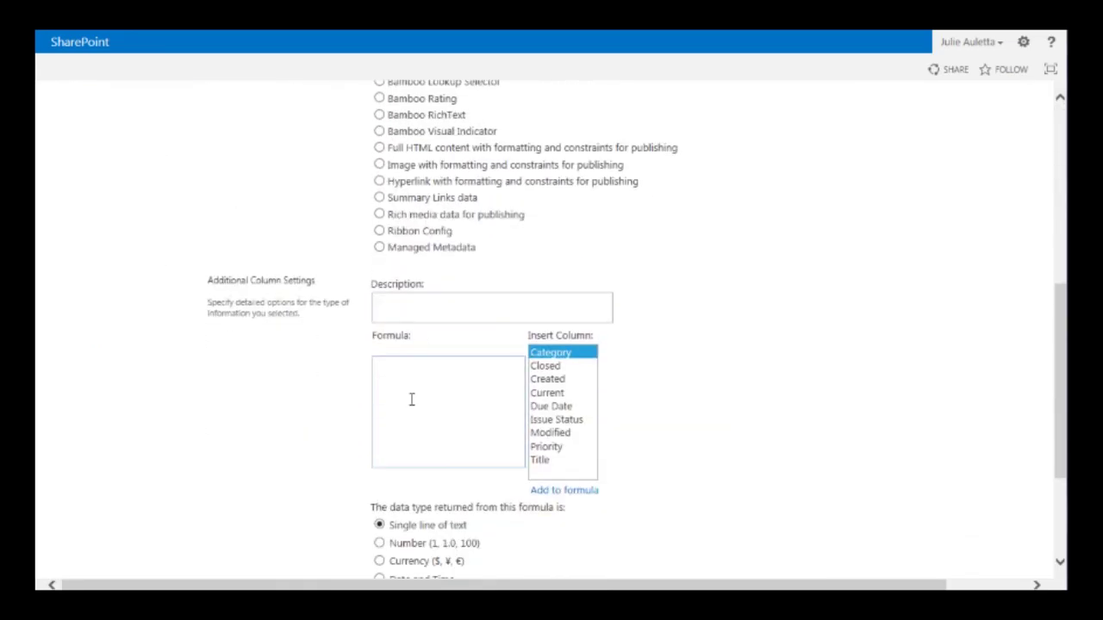
type("=IF([Issue Status]=\"Closed\",1,0)")
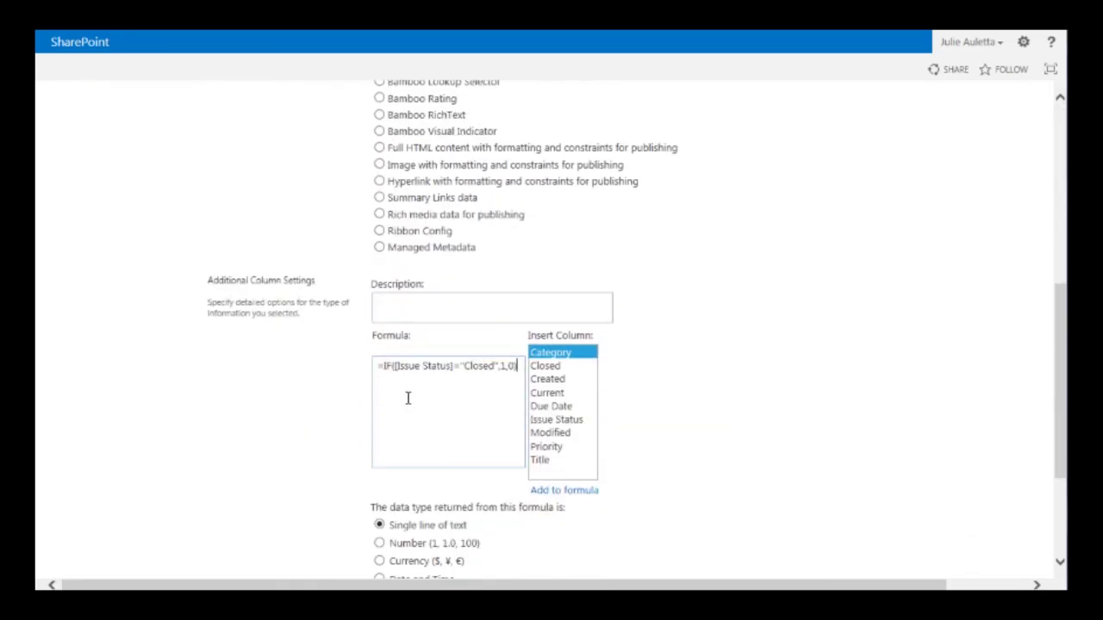
double_click(480, 366)
type("Resolved")
left_click(399, 545)
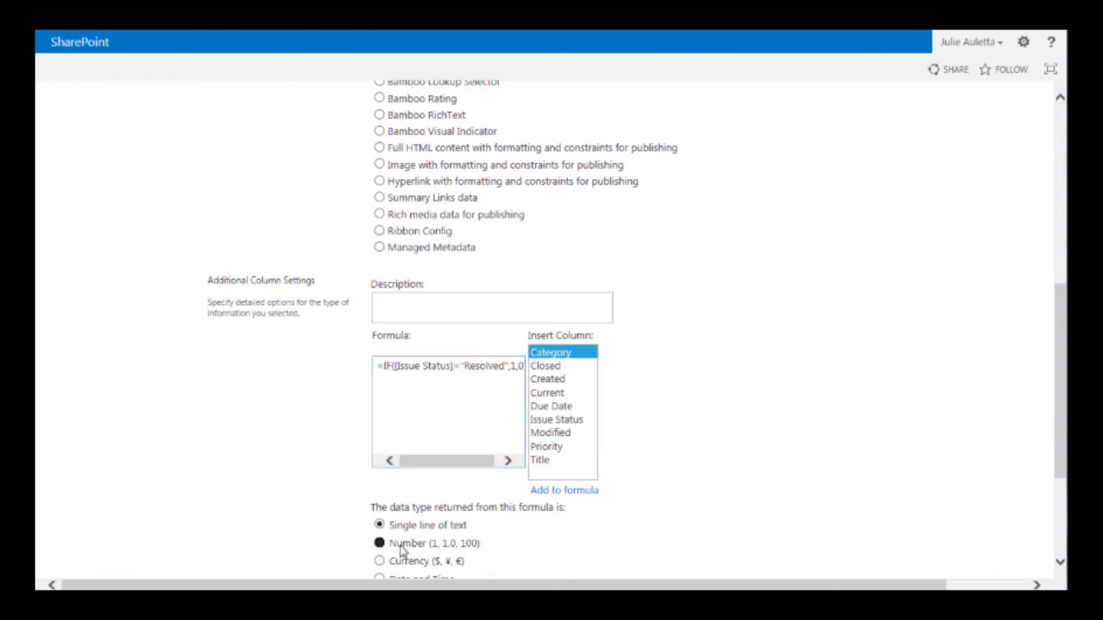
scroll(603, 560, "down", 3)
left_click(935, 512)
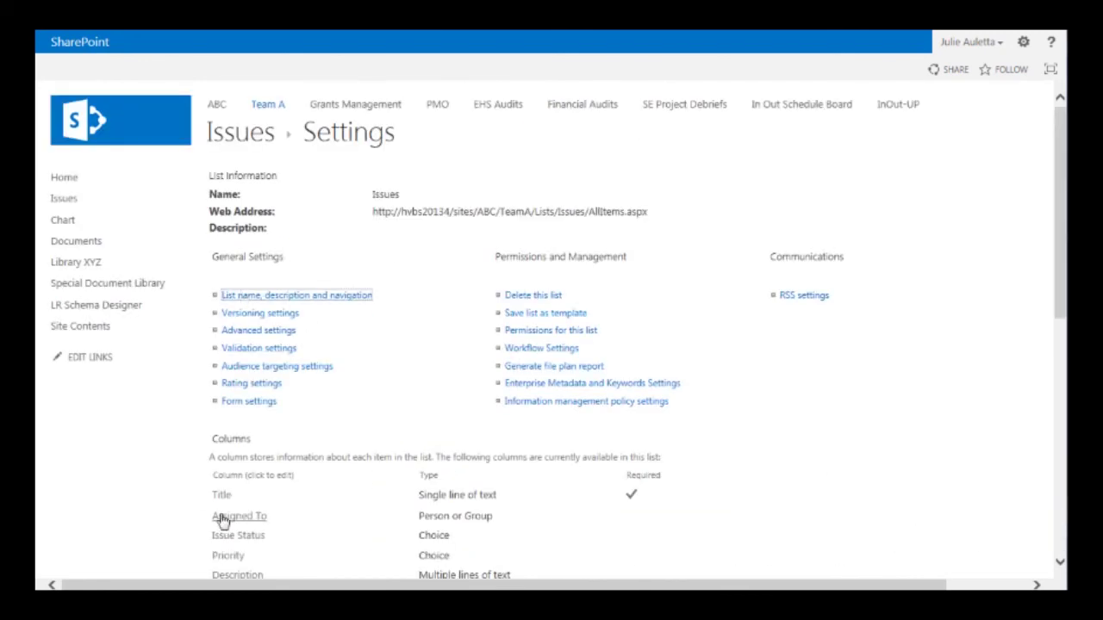
Step: Start another new column in the Issues list, name it Active and make it a Calculated column
scroll(220, 515, "down", 3)
scroll(229, 534, "down", 3)
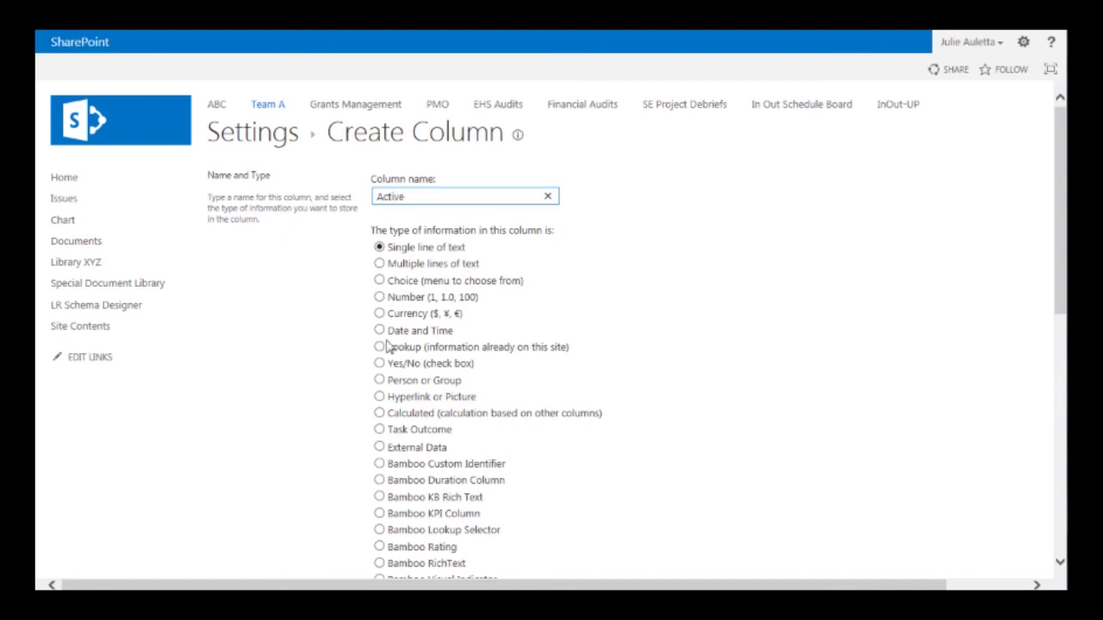
left_click(379, 414)
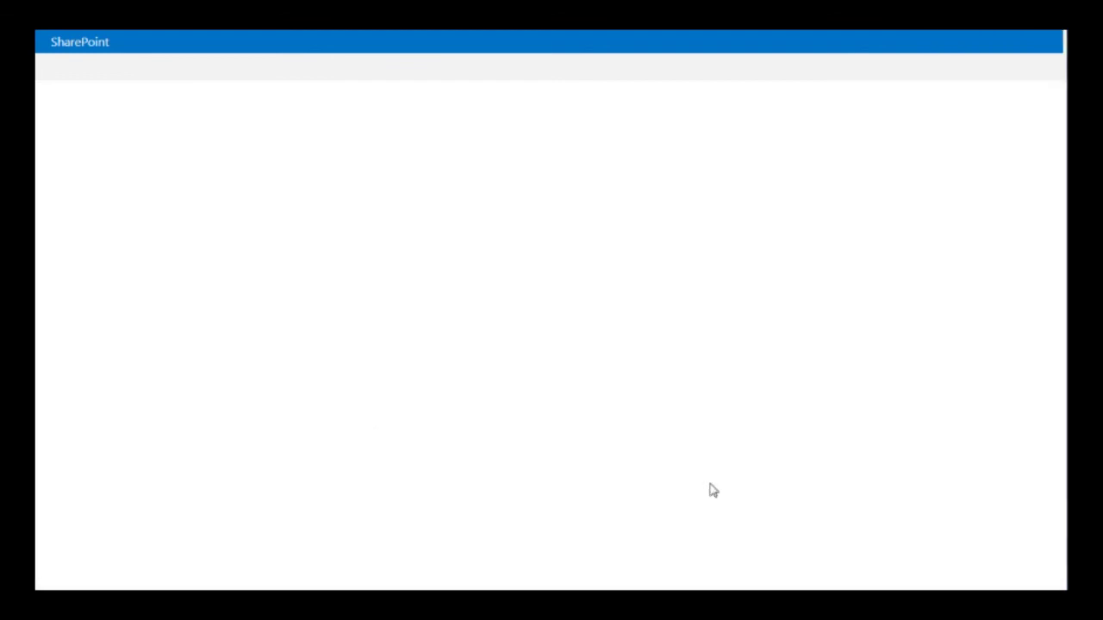
Step: Give the Active column the formula =IF([Issue Status]="Active",1,0), return it as a Number, and save the column
scroll(701, 492, "down", 5)
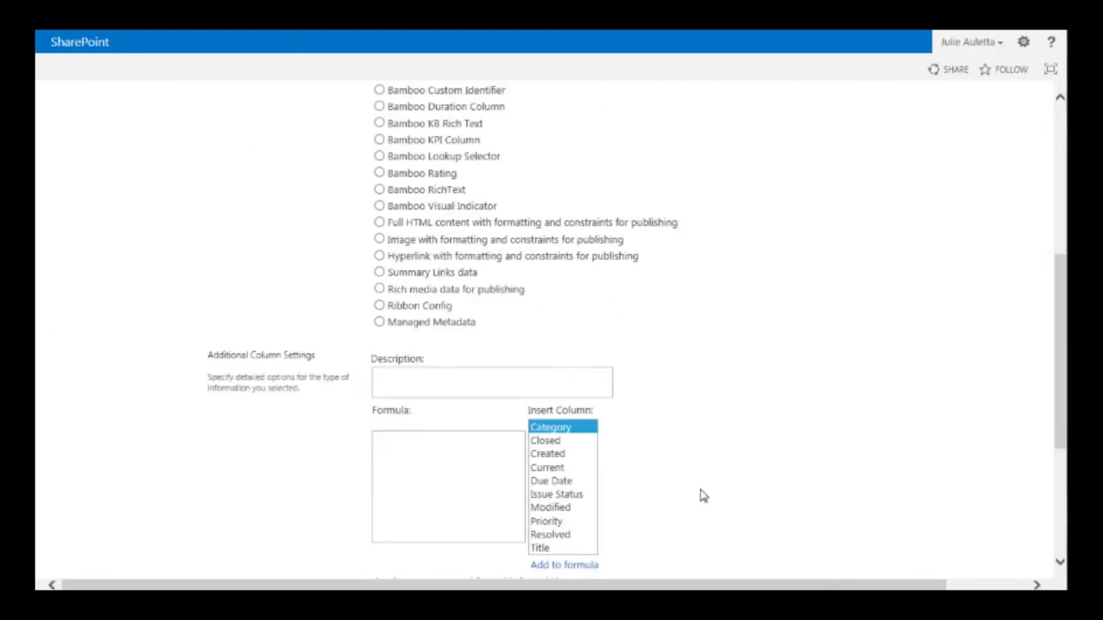
left_click(451, 412)
type("=IF([Issue Status]=\"Closed\",1,0)")
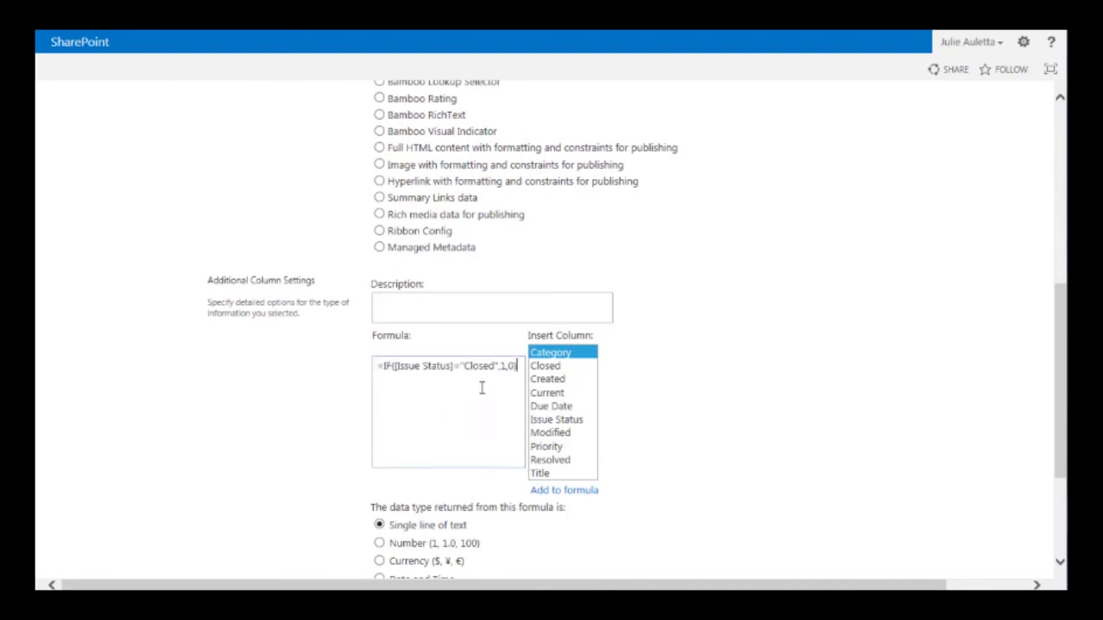
double_click(484, 366)
type("Active")
left_click(412, 544)
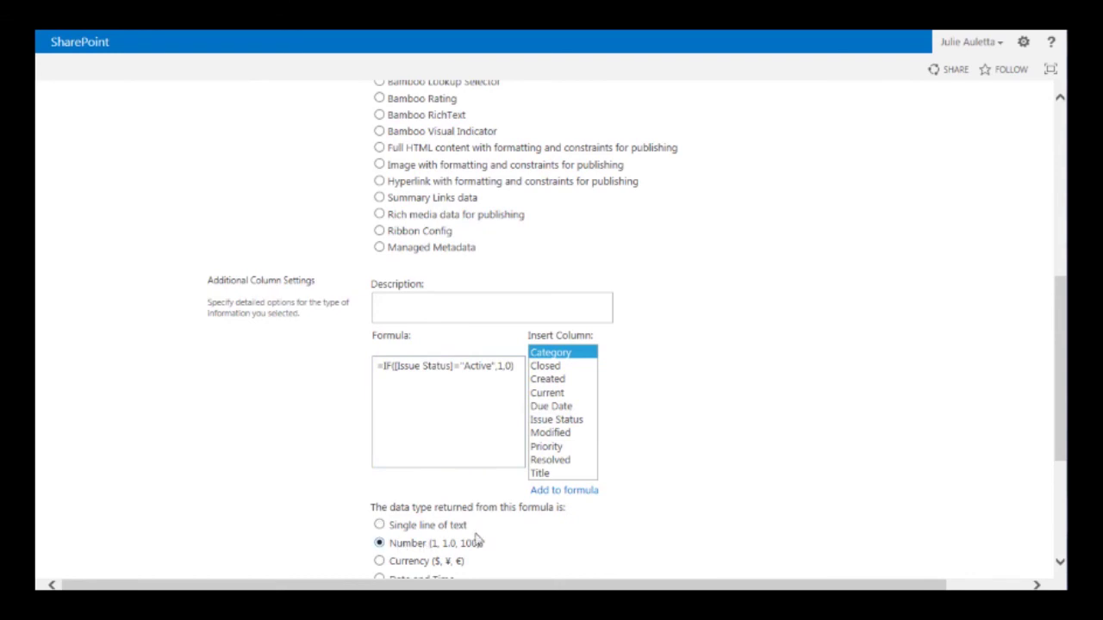
scroll(517, 538, "down", 3)
left_click(945, 512)
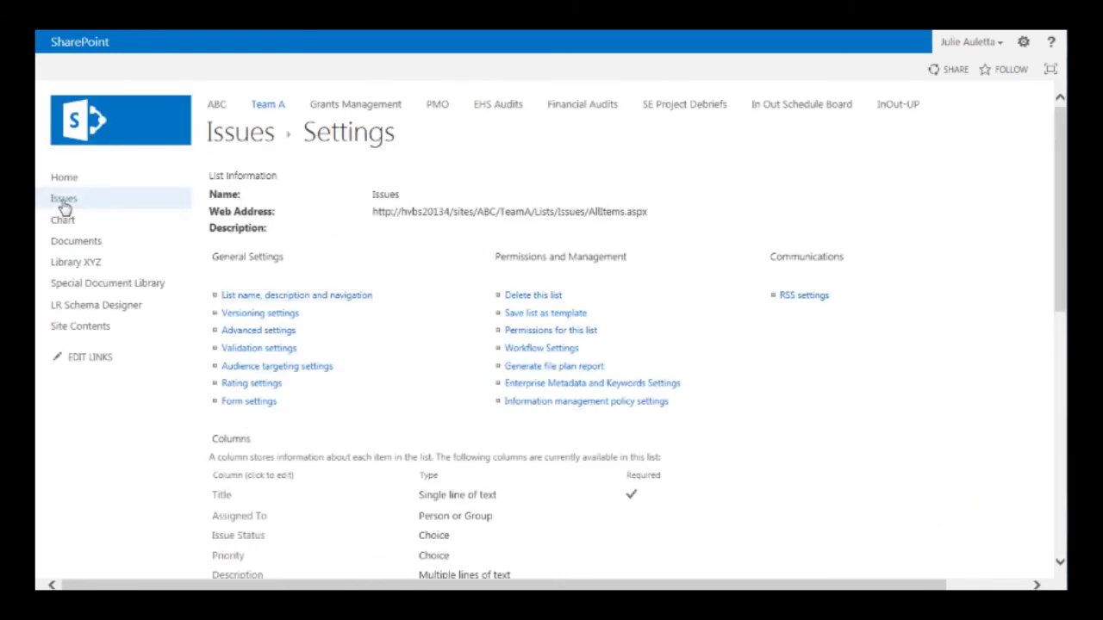
Step: Check the new columns in the Issues list, and open the Chart page for editing
left_click(64, 199)
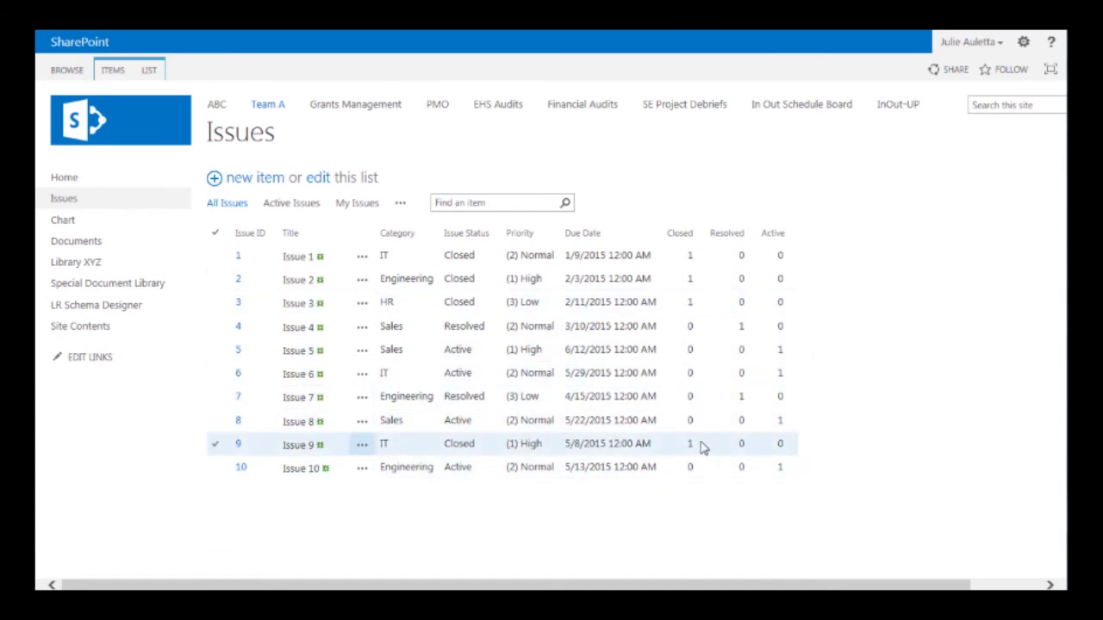
left_click(90, 225)
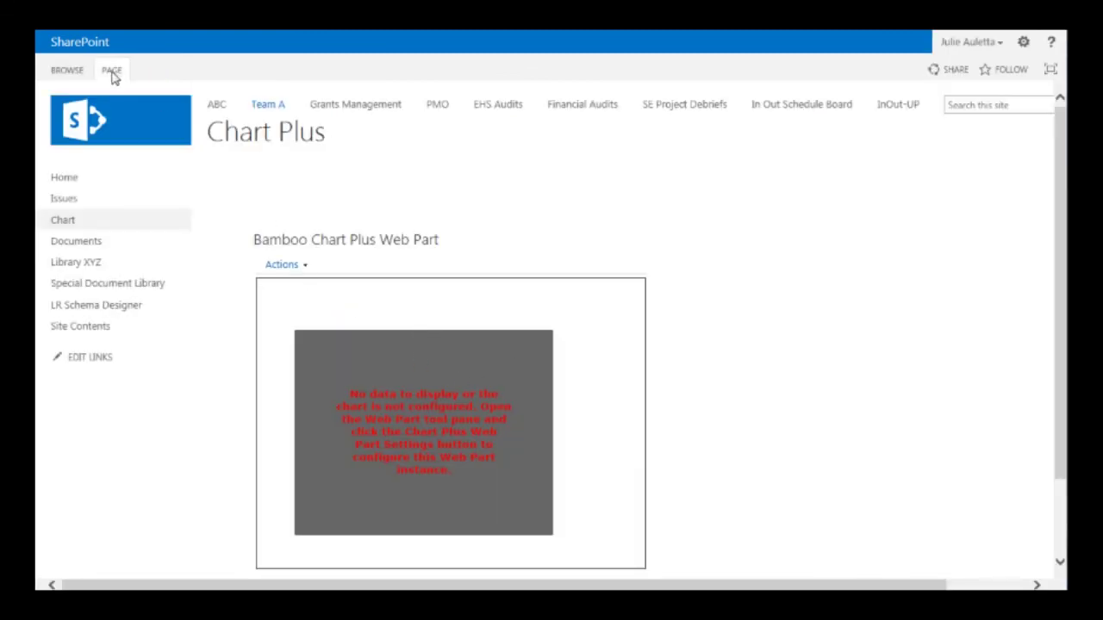
left_click(112, 72)
left_click(52, 114)
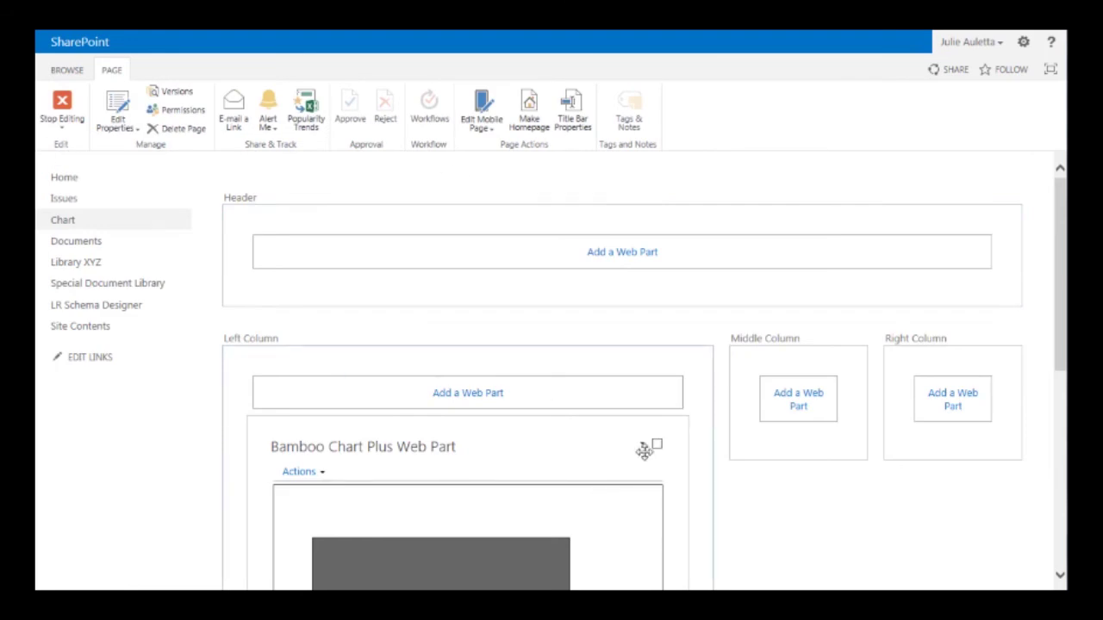
Step: Open the Bamboo Chart Plus web part's settings and enter the chart title Issue Status by Department
left_click(644, 445)
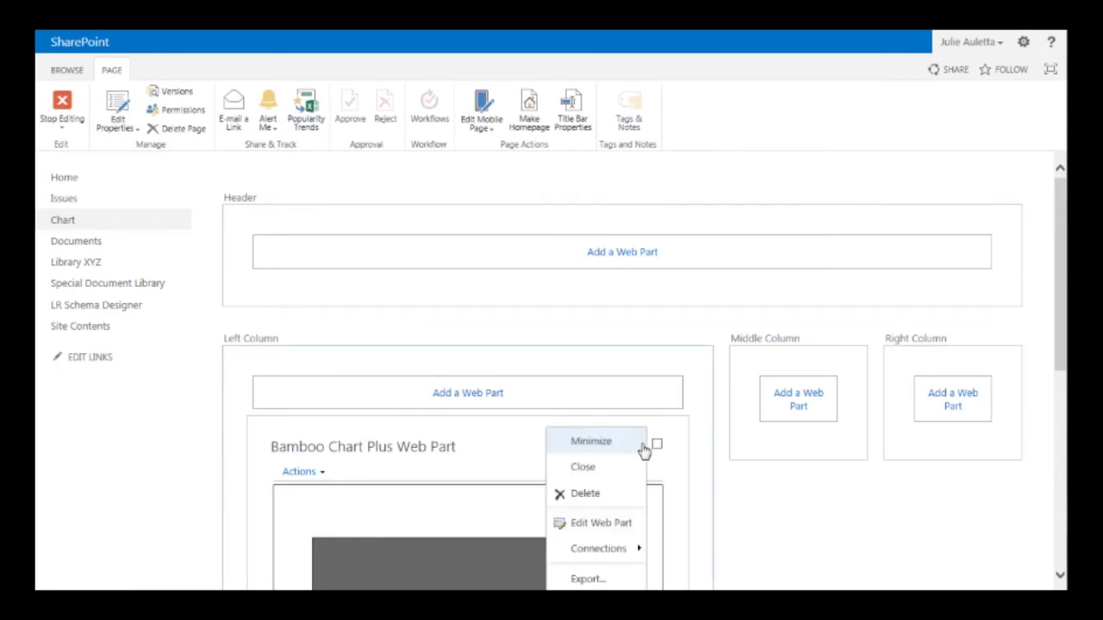
left_click(600, 522)
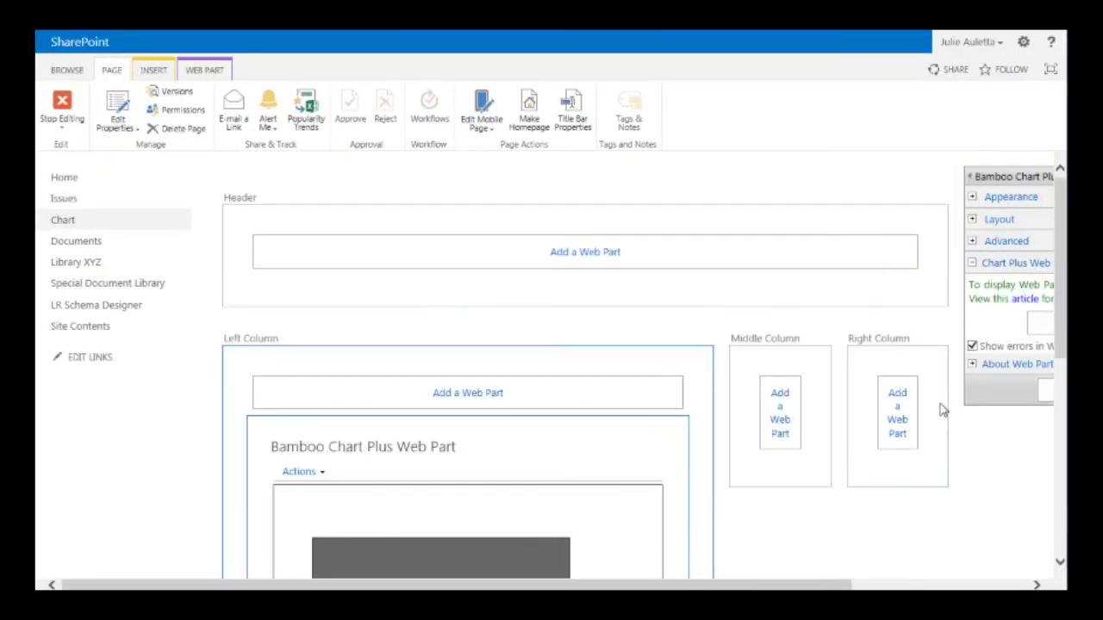
left_click_drag(775, 589, 951, 588)
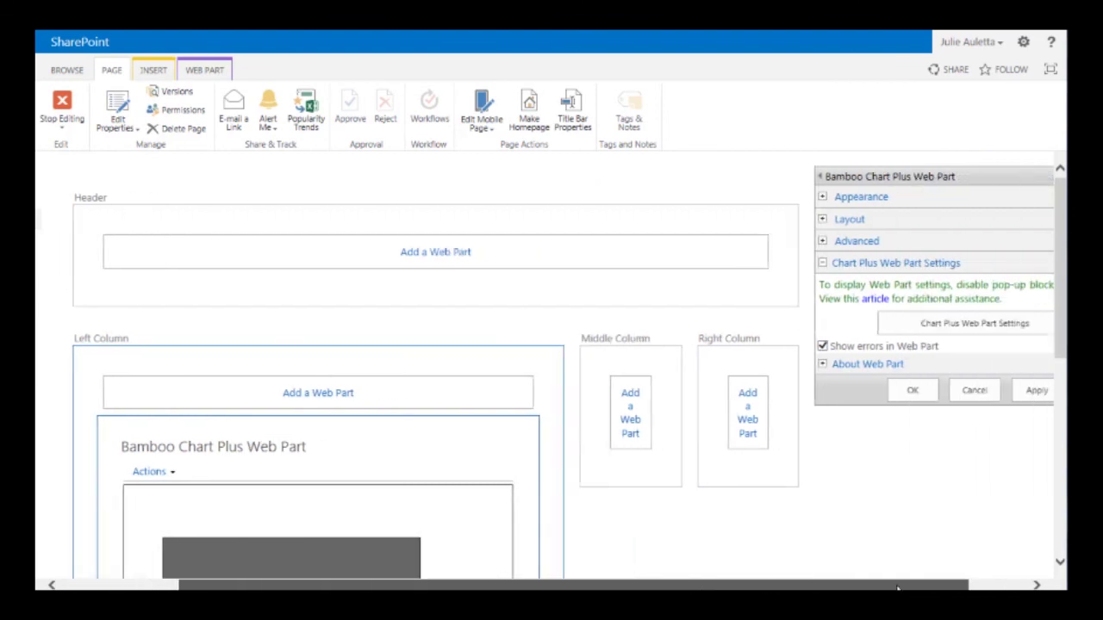
left_click(934, 324)
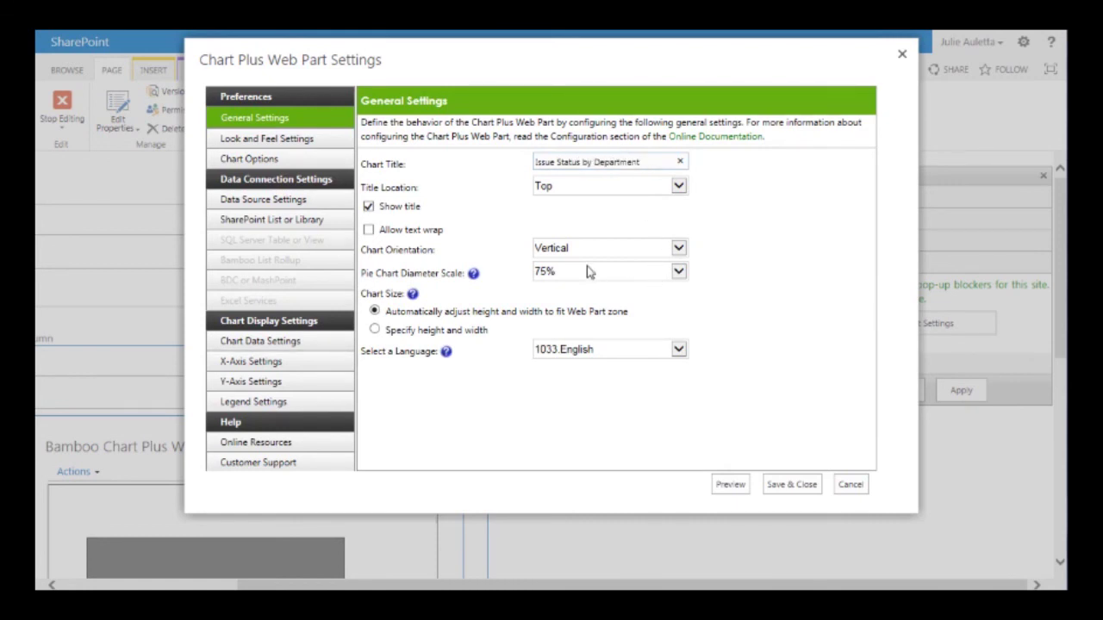
Step: Connect the chart to the Issues list and its All Issues view
left_click(267, 222)
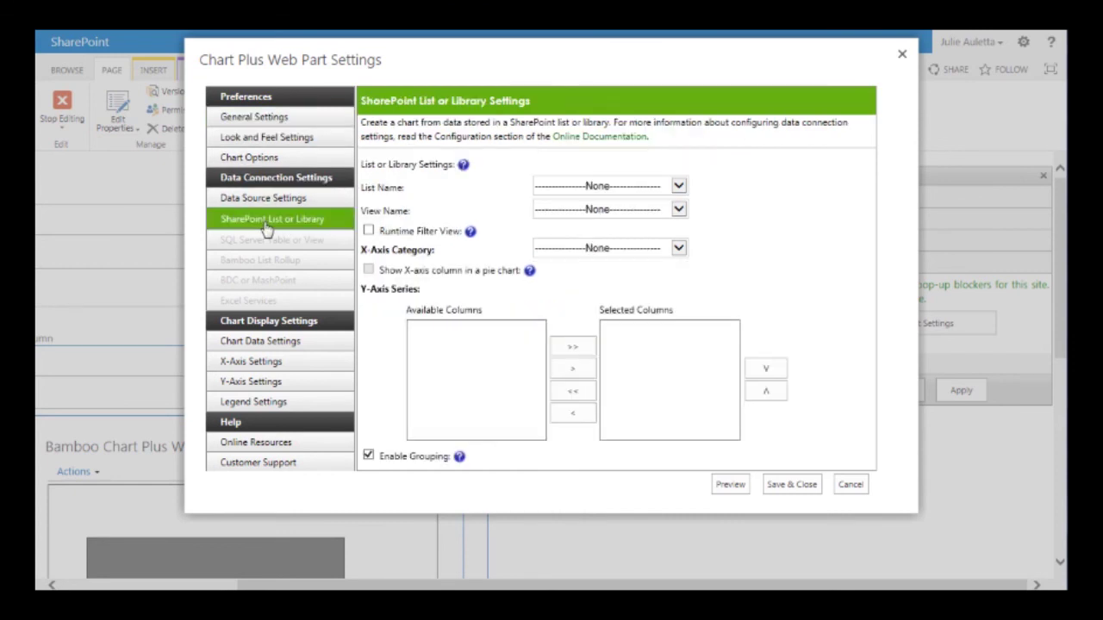
left_click(568, 196)
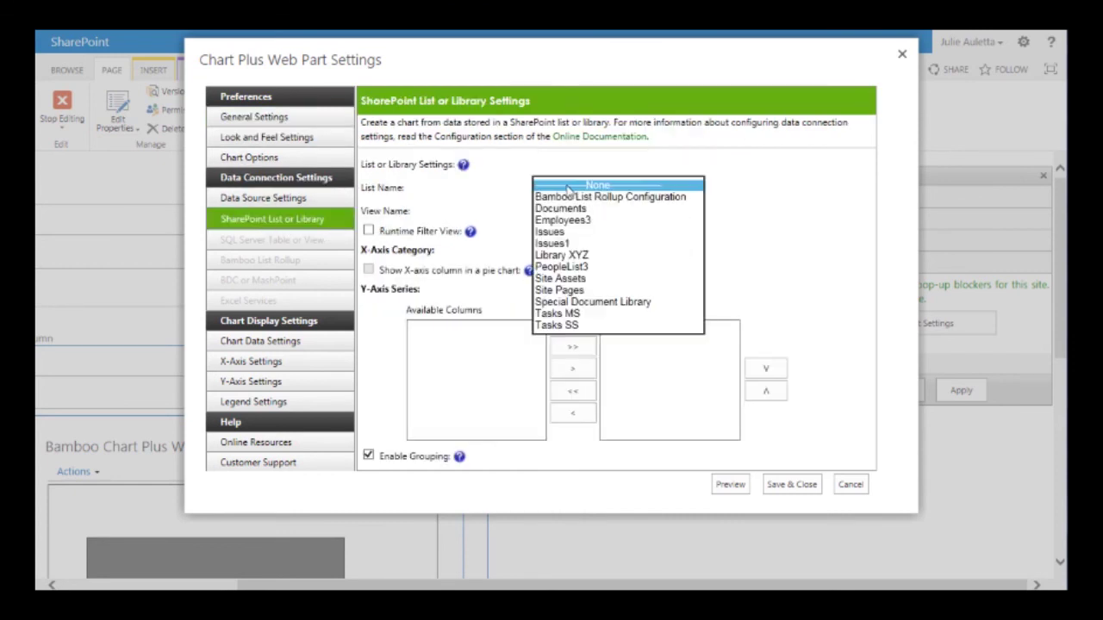
left_click(564, 231)
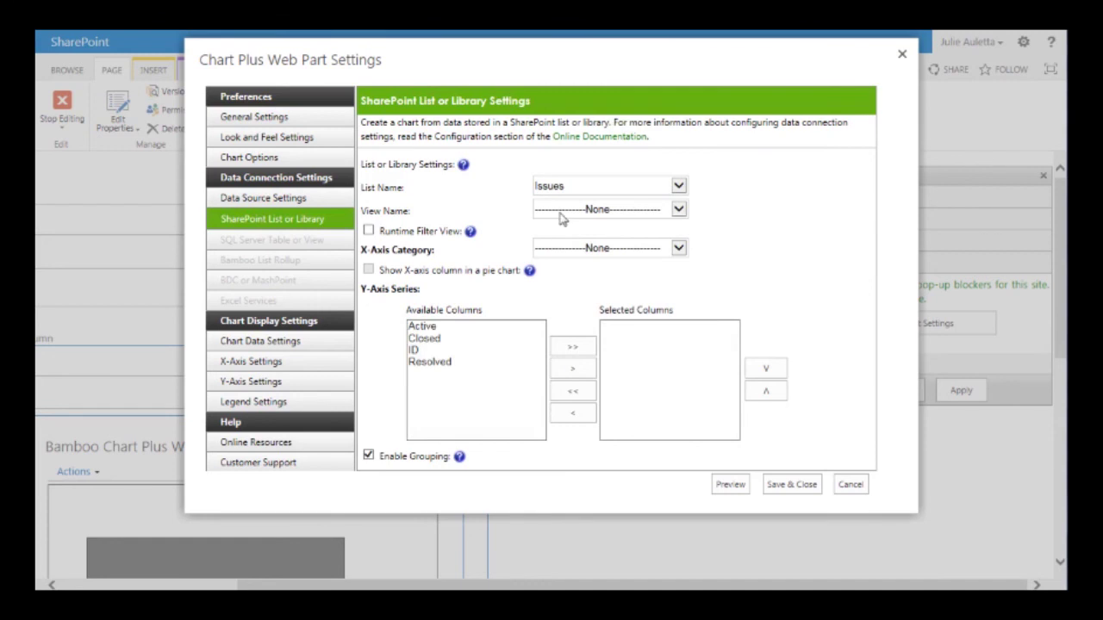
left_click(561, 212)
left_click(561, 232)
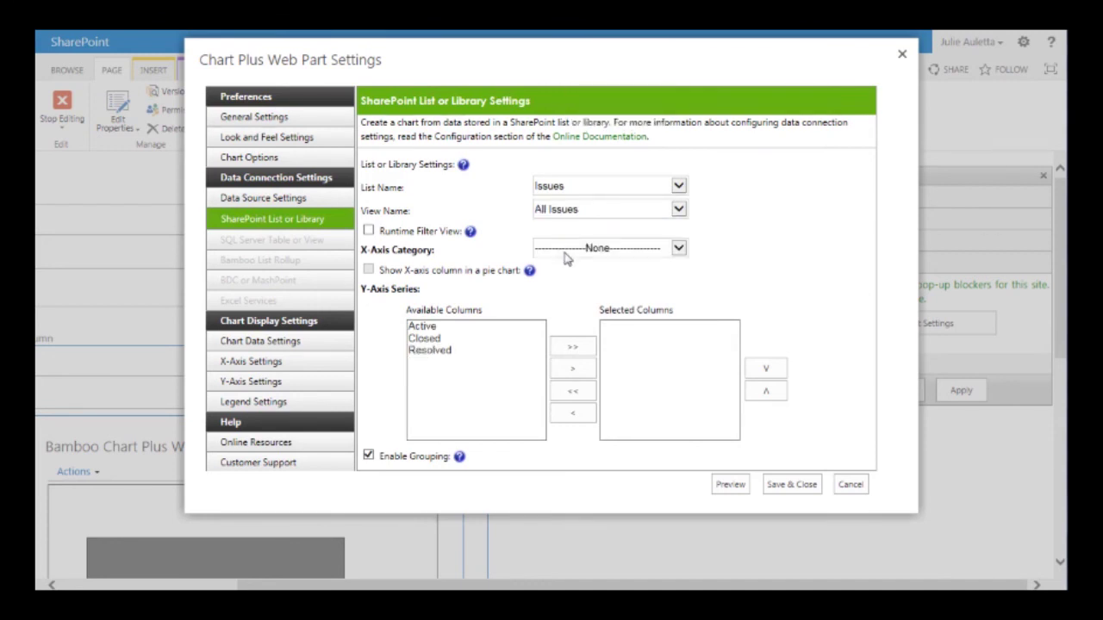
Step: Set the X-axis category to Category and add Active, Closed and Resolved as the Y-axis series
left_click(566, 253)
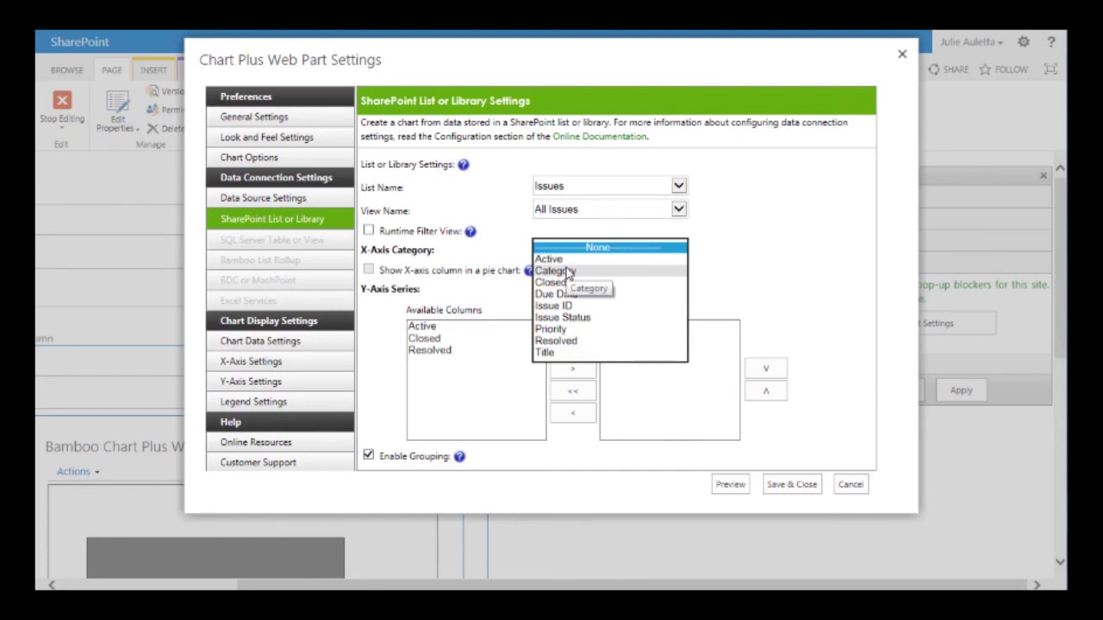
left_click(568, 272)
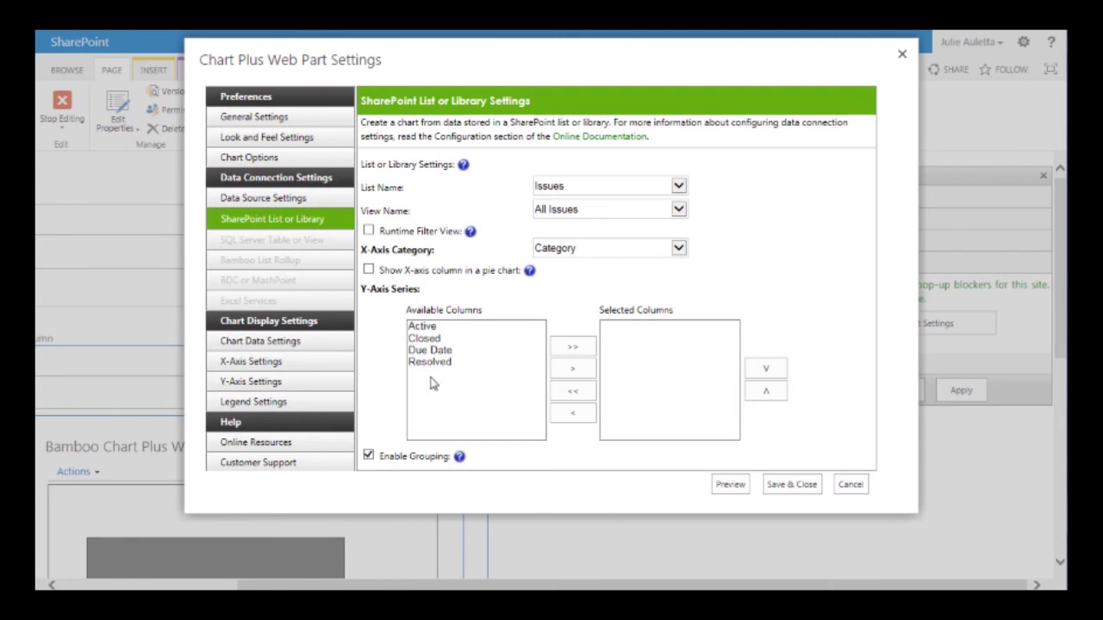
left_click(424, 327)
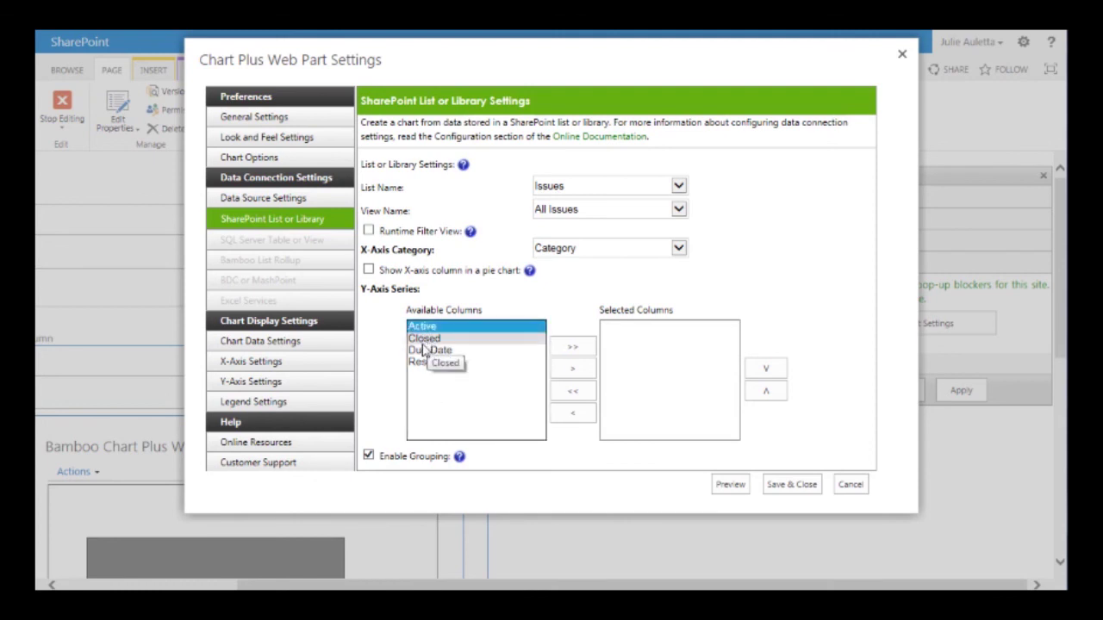
left_click(423, 340, "ctrl")
left_click(429, 362, "ctrl")
left_click(560, 371)
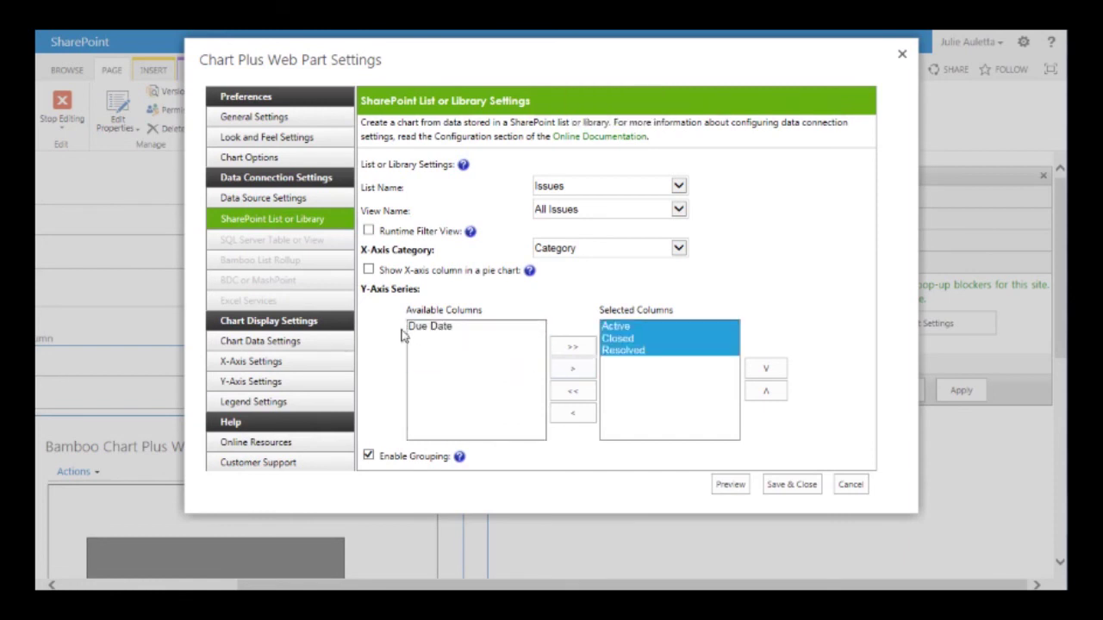
Step: Review the Active series' operator options in the chart data settings and preview the chart
left_click(269, 349)
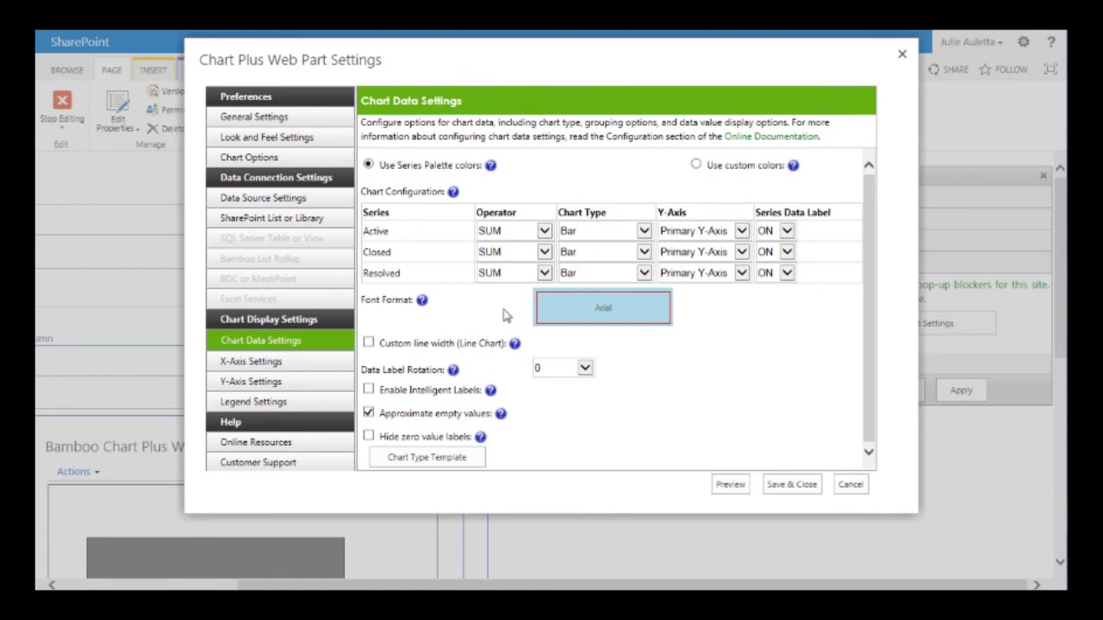
left_click(544, 230)
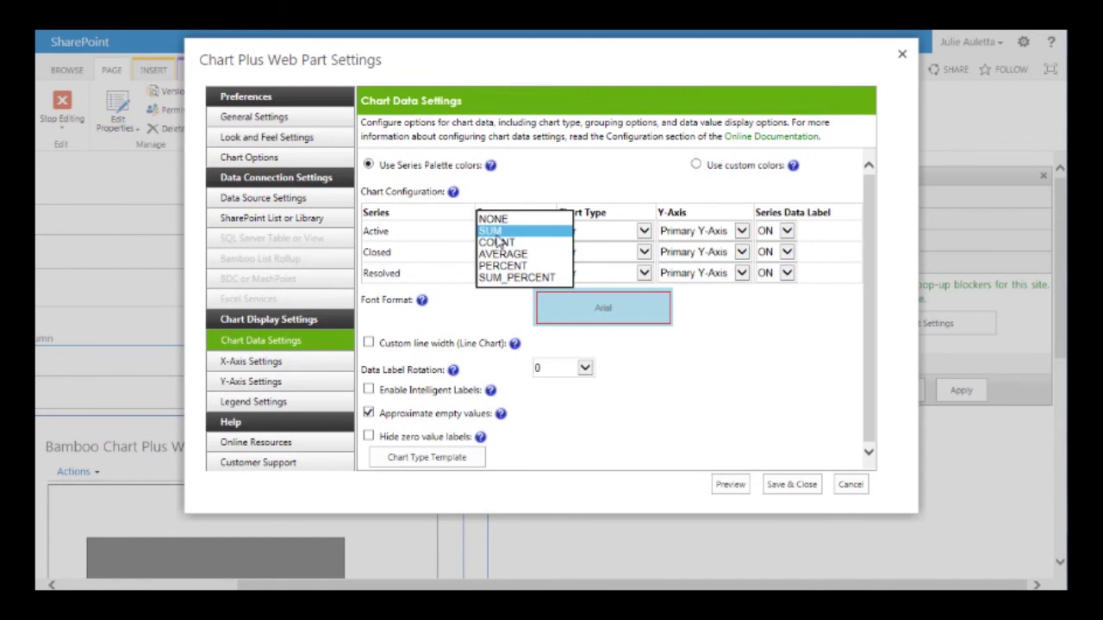
left_click(704, 330)
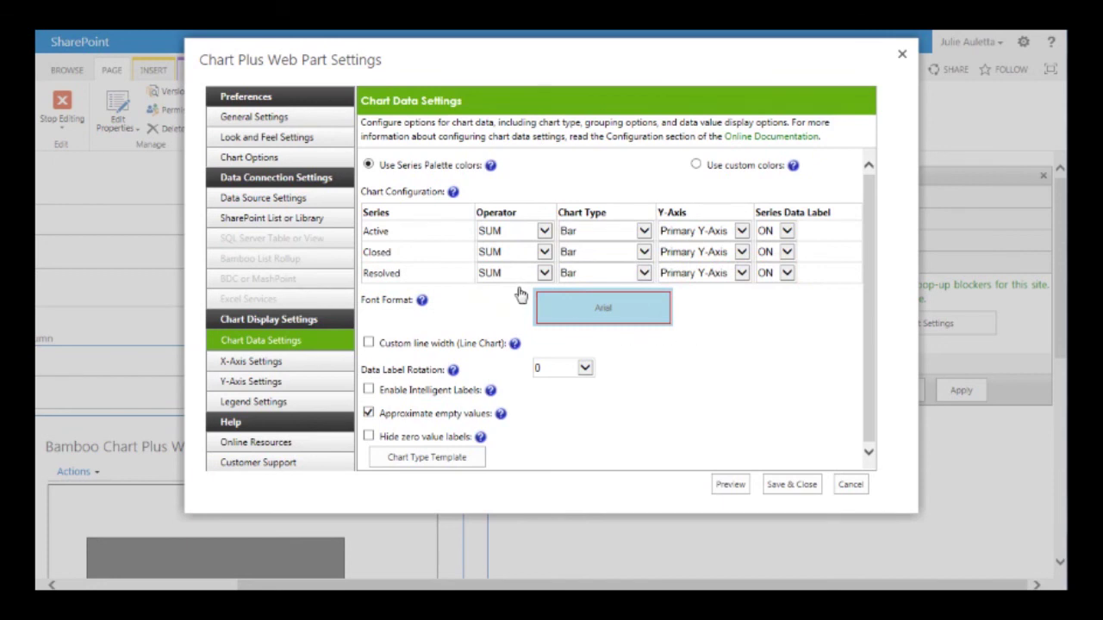
left_click(721, 488)
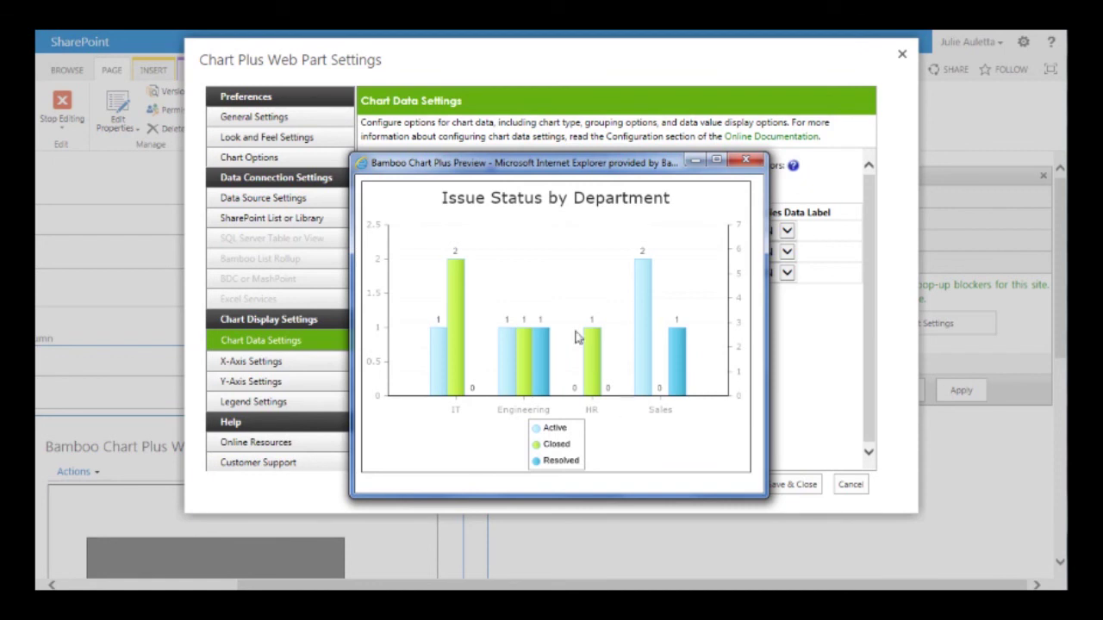
left_click(746, 163)
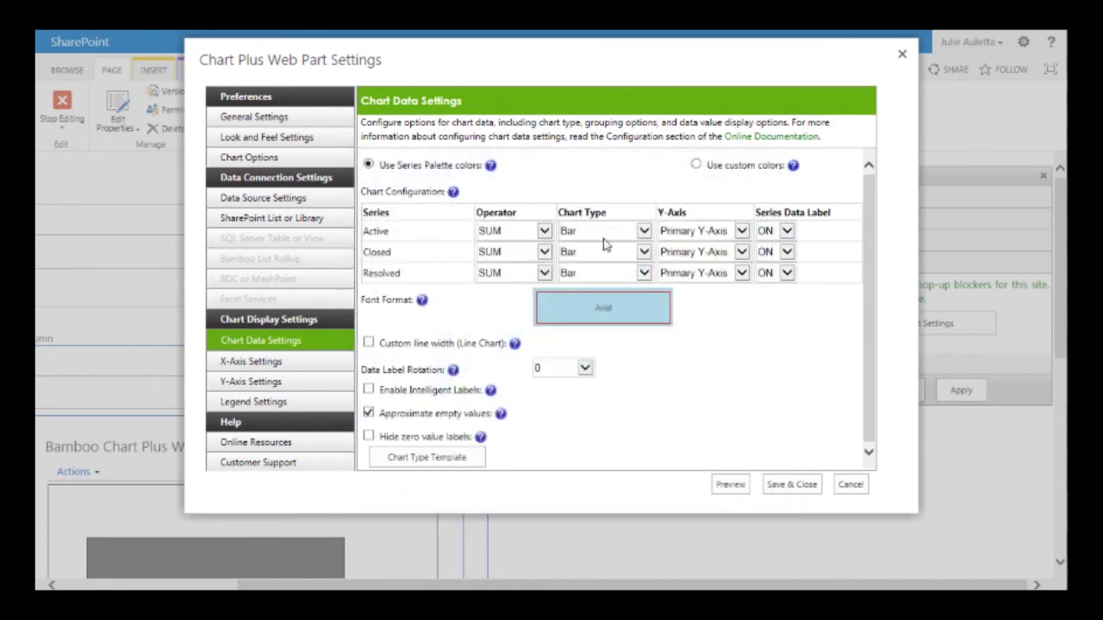
Step: Set the chart type of the Active, Closed and Resolved series to StackedBar
left_click(644, 233)
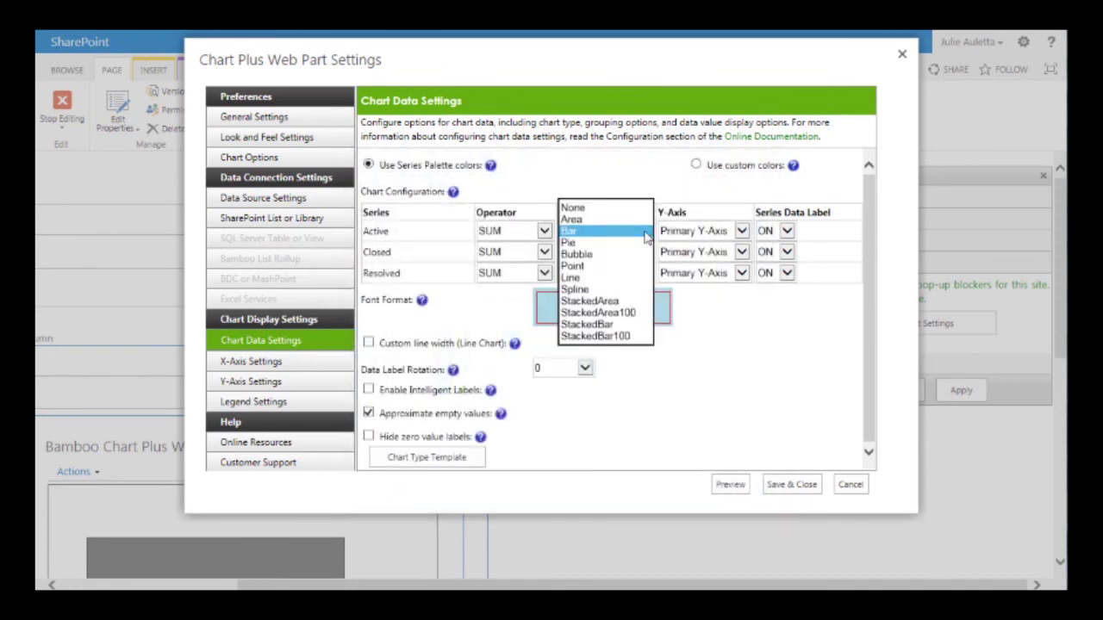
left_click(626, 332)
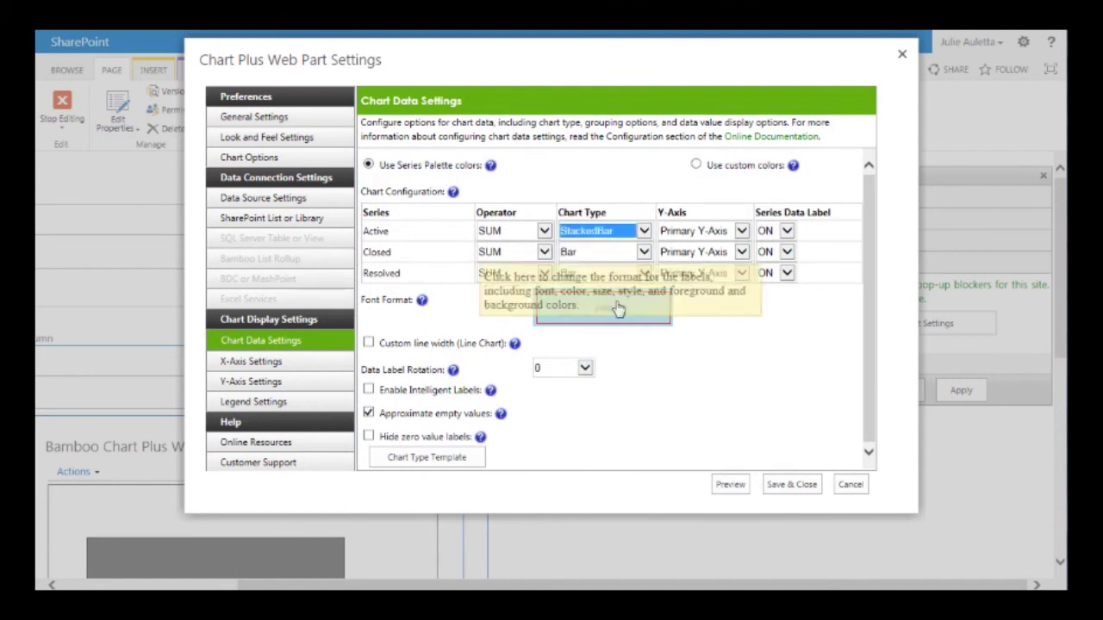
left_click(643, 251)
left_click(628, 346)
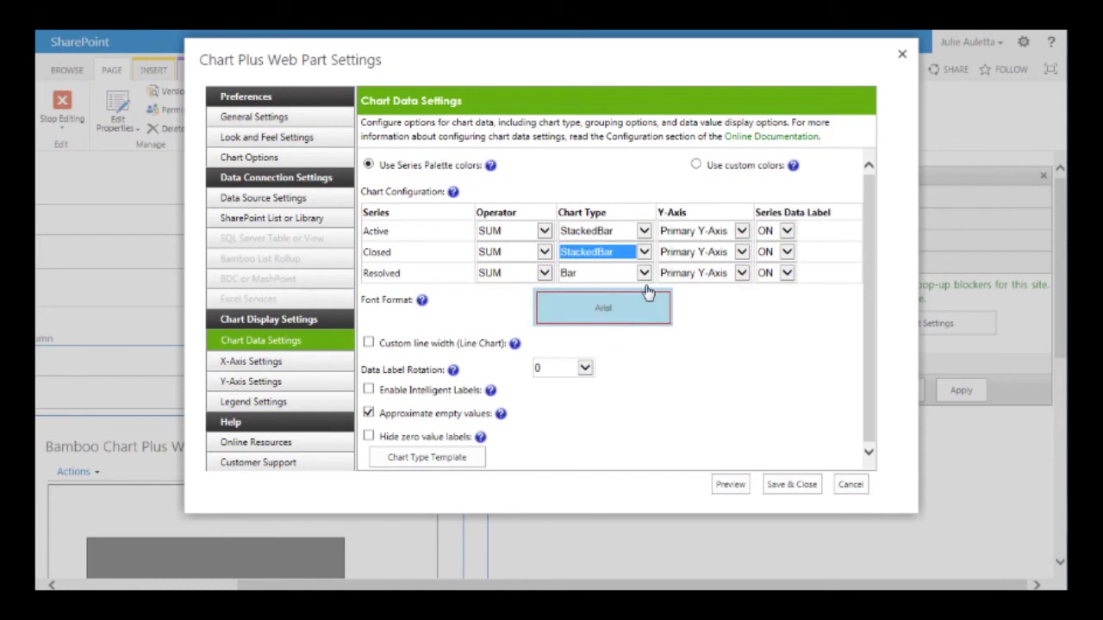
left_click(644, 273)
left_click(626, 368)
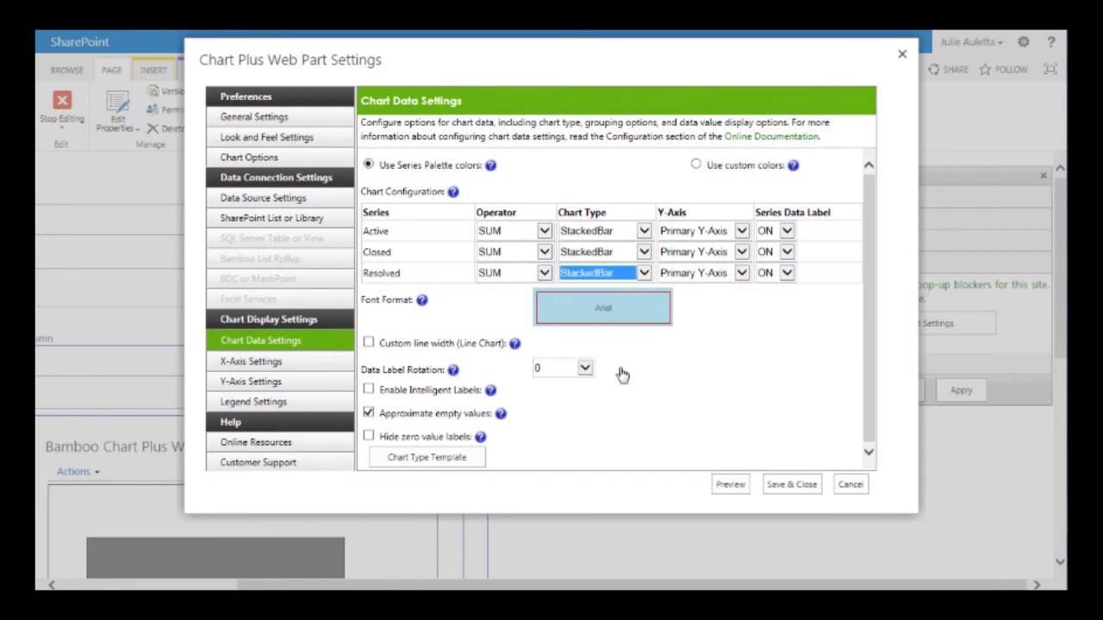
Step: Switch to custom series colors and make Active green, Closed blue and Resolved red
left_click(695, 165)
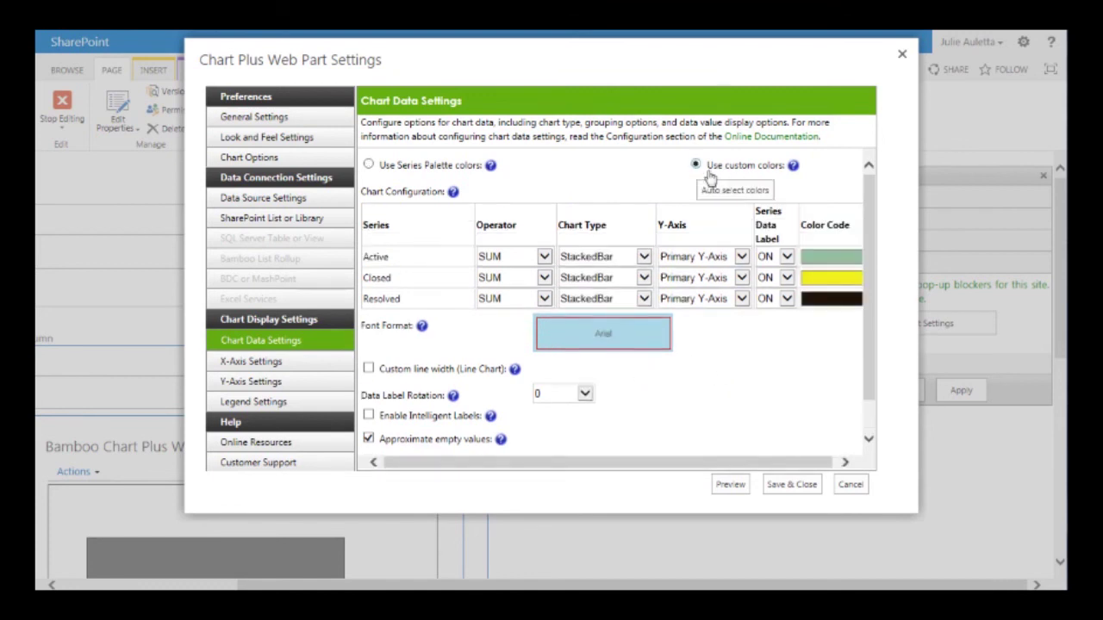
left_click(815, 259)
left_click(720, 301)
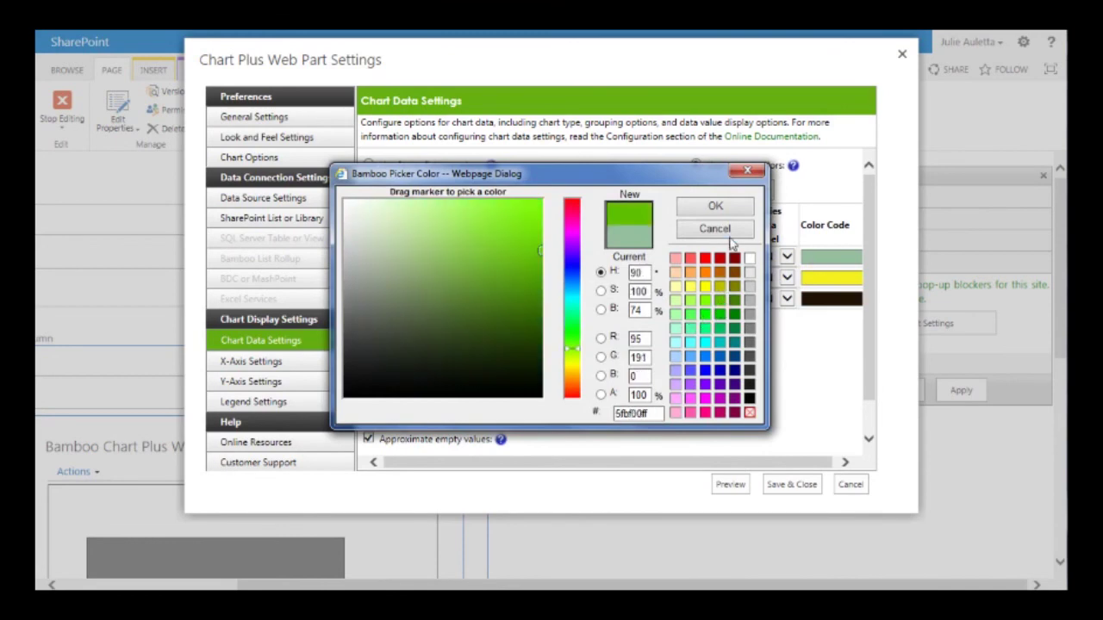
left_click(716, 206)
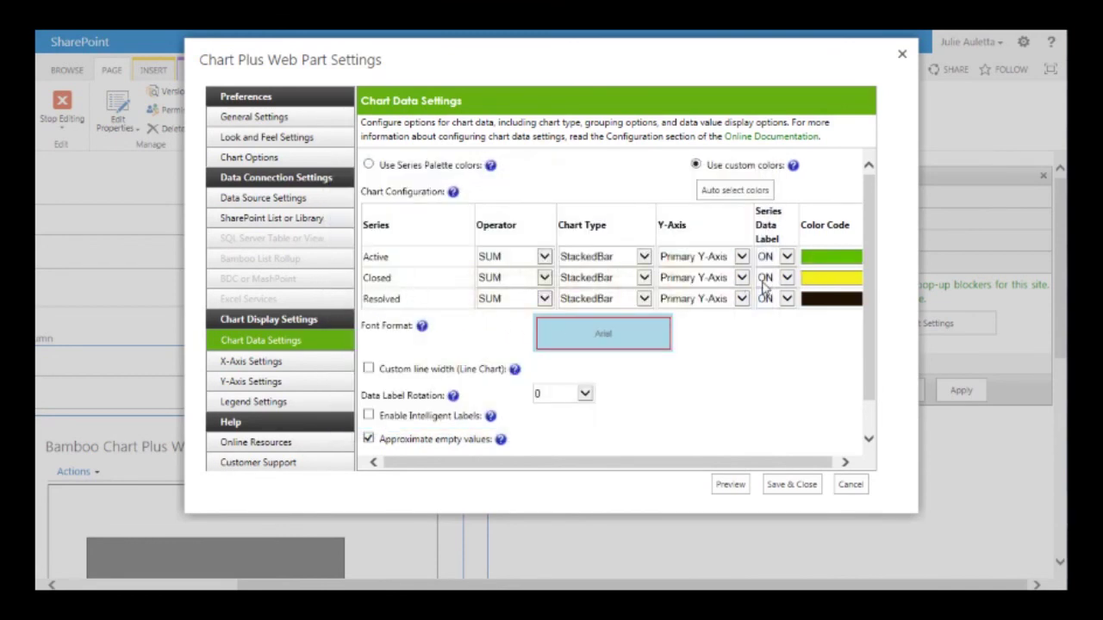
left_click(811, 285)
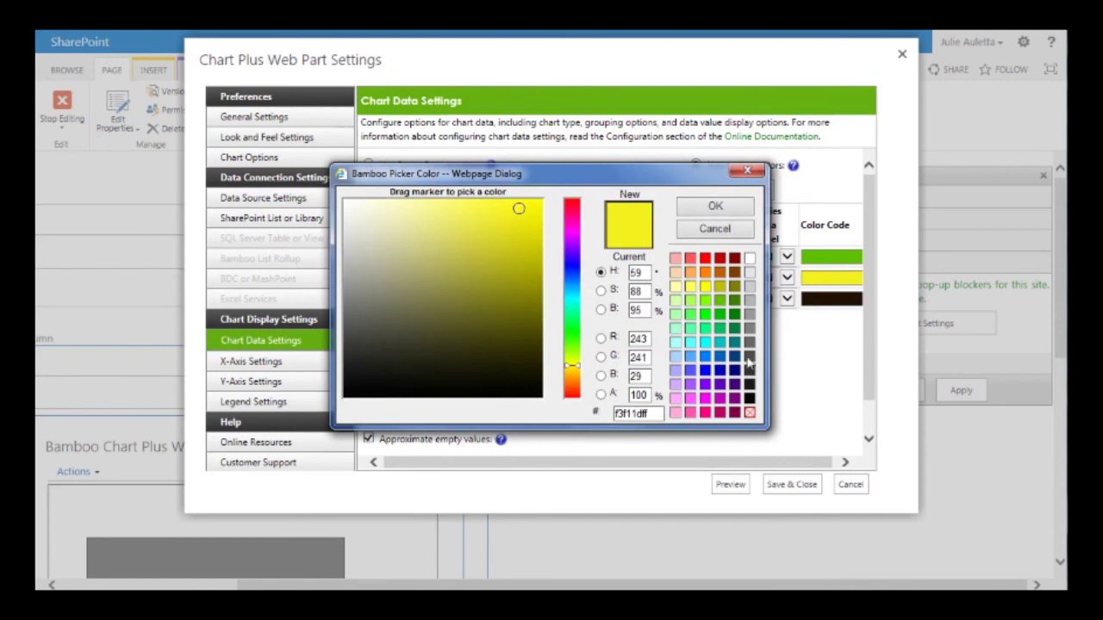
left_click(722, 358)
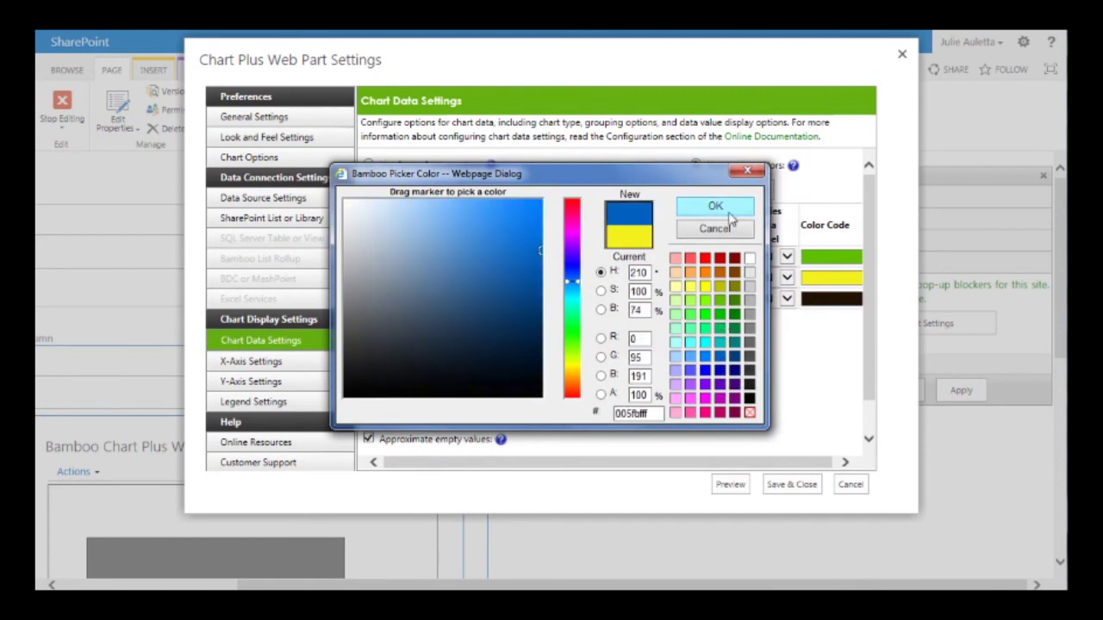
left_click(724, 207)
left_click(823, 301)
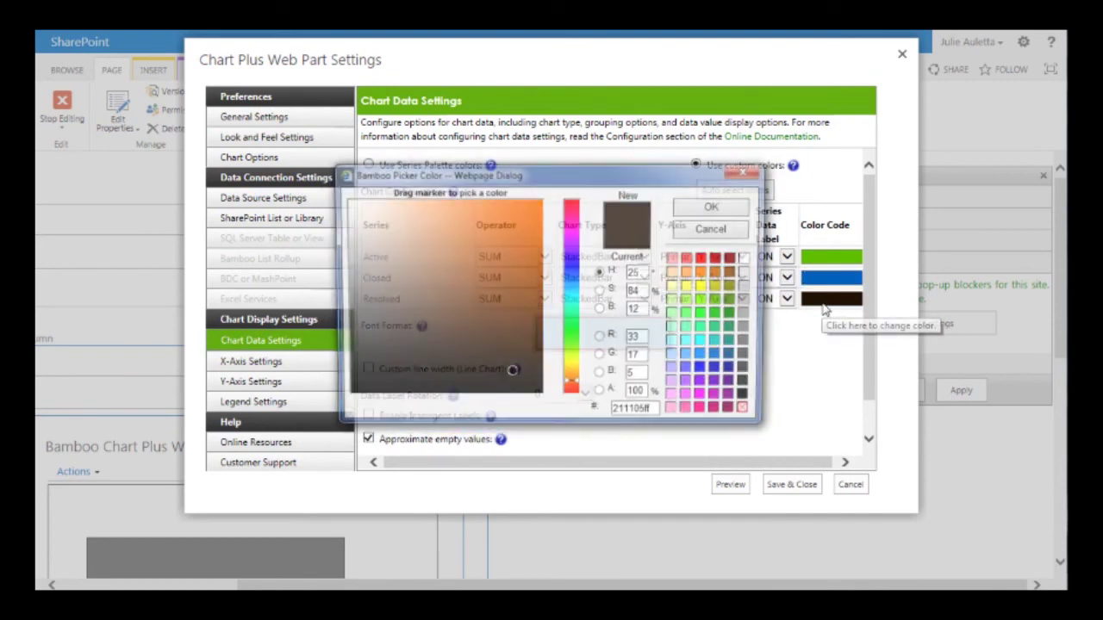
left_click(720, 258)
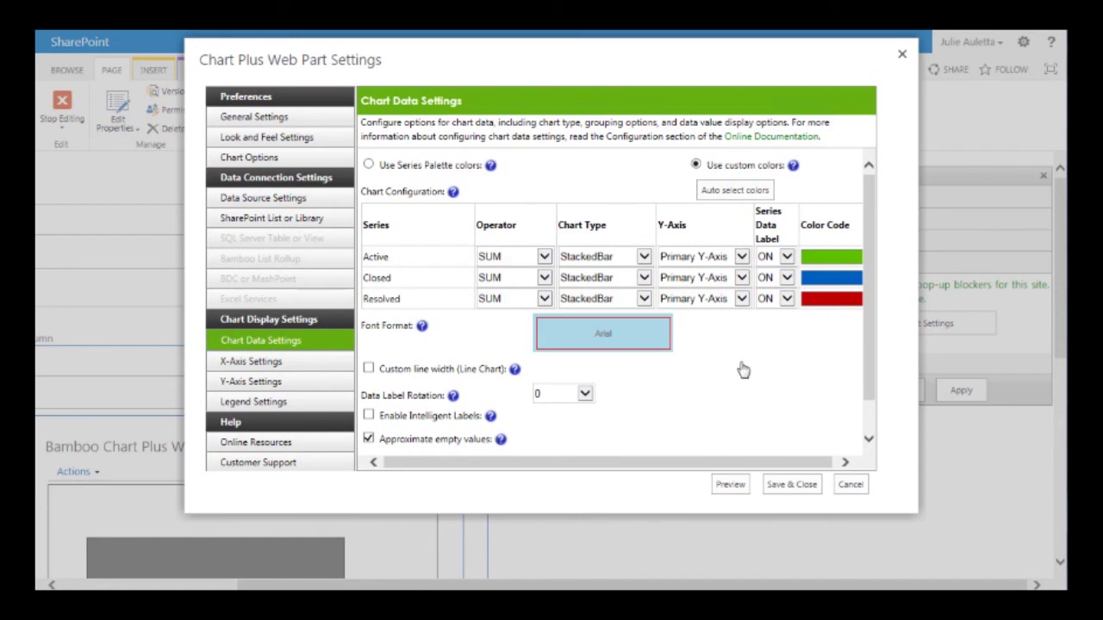
Step: Preview the stacked chart and set the series data labels to OFF for Active, Closed and Resolved
left_click(730, 486)
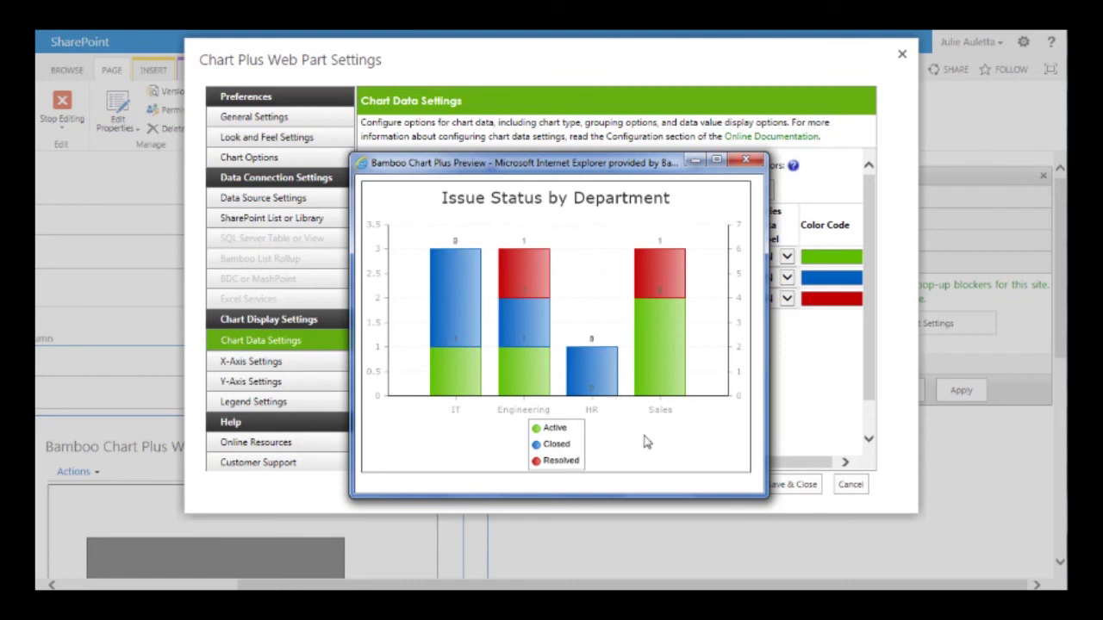
left_click(748, 162)
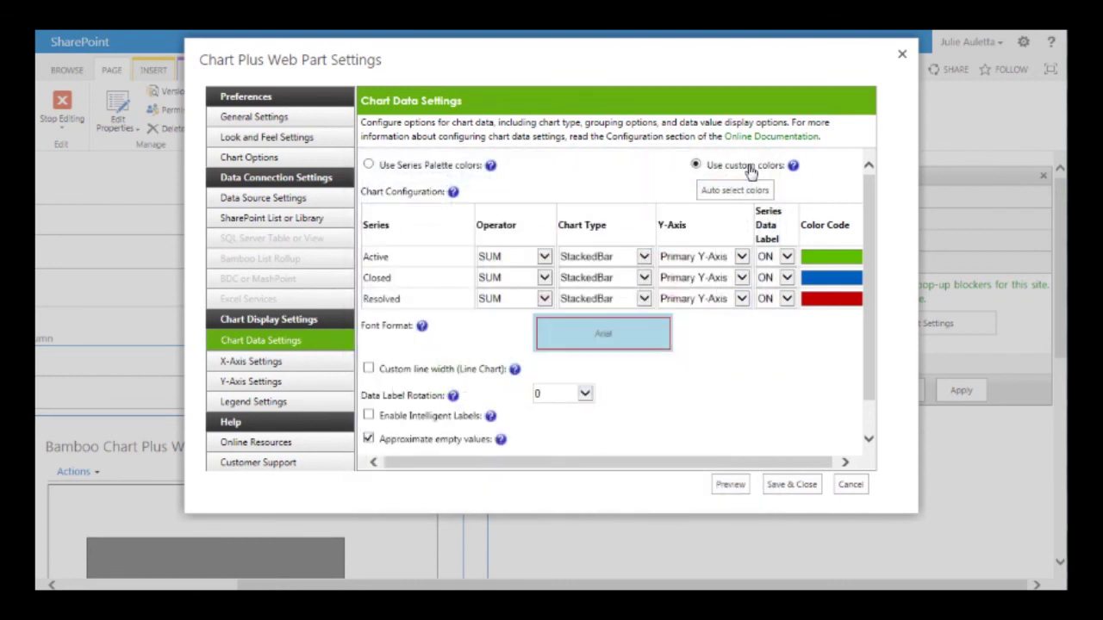
left_click(787, 257)
left_click(785, 271)
left_click(786, 277)
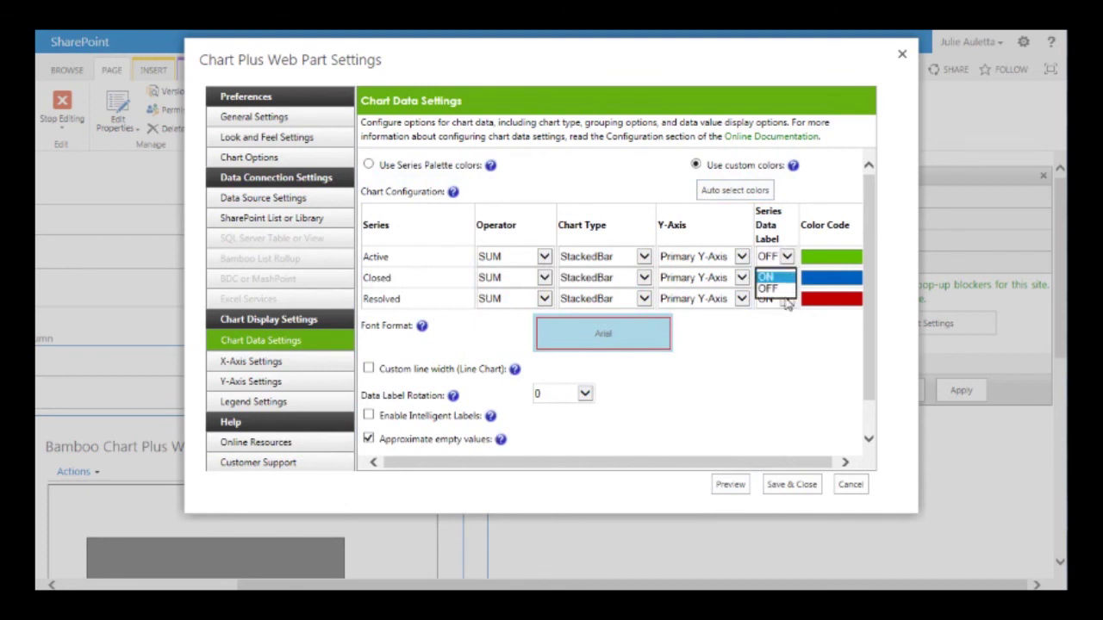
left_click(784, 291)
left_click(787, 299)
left_click(785, 312)
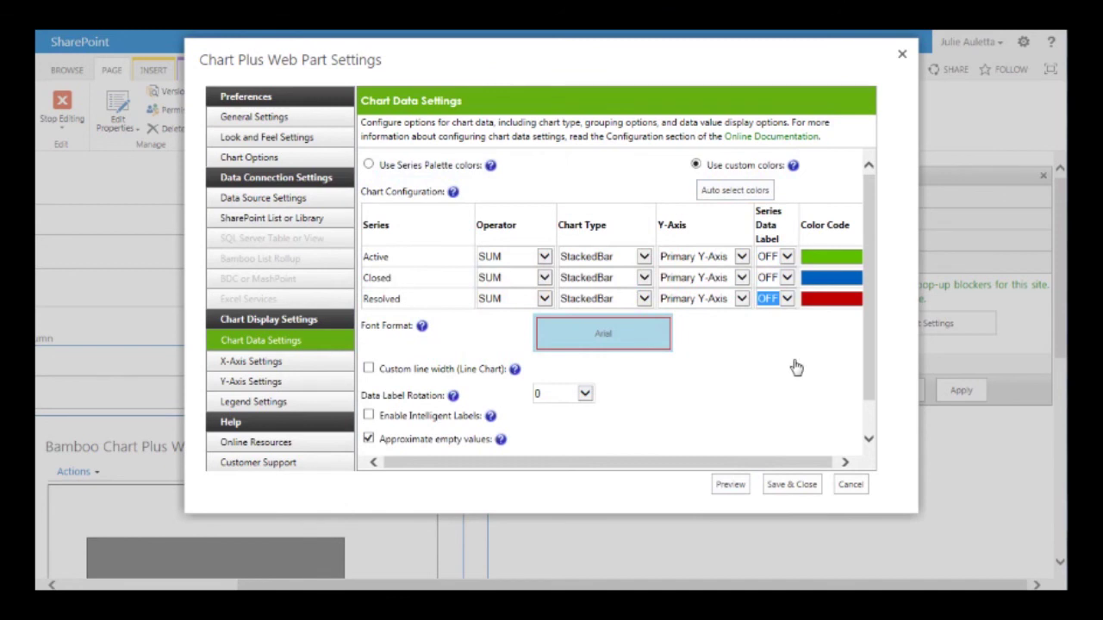
Step: Hide the secondary Y-axis and set the legend location to Right
left_click(259, 382)
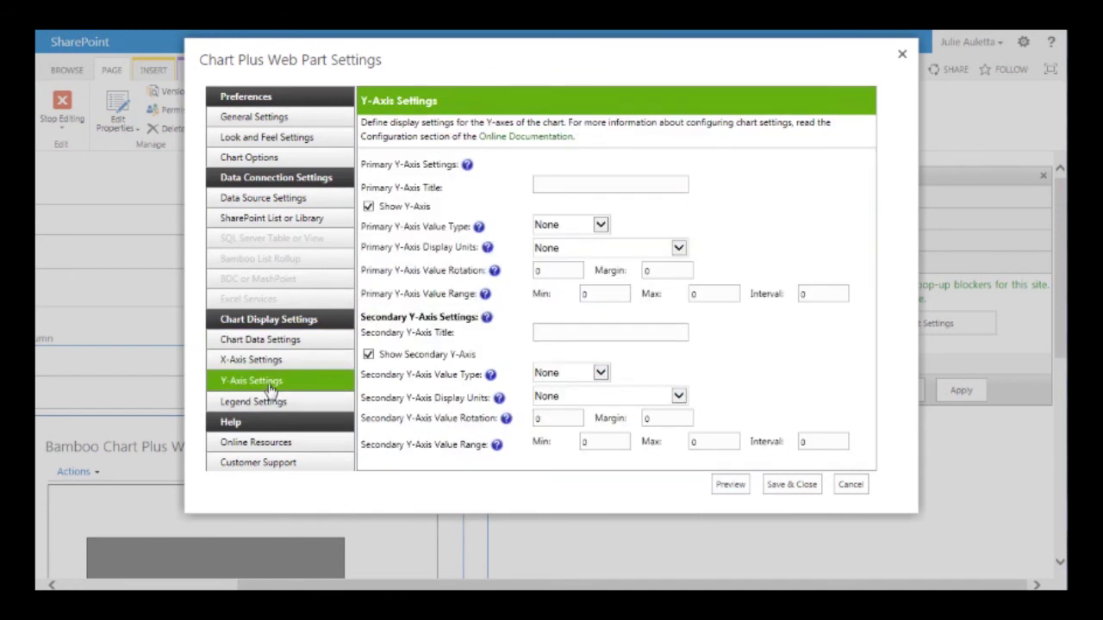
left_click(368, 354)
left_click(296, 407)
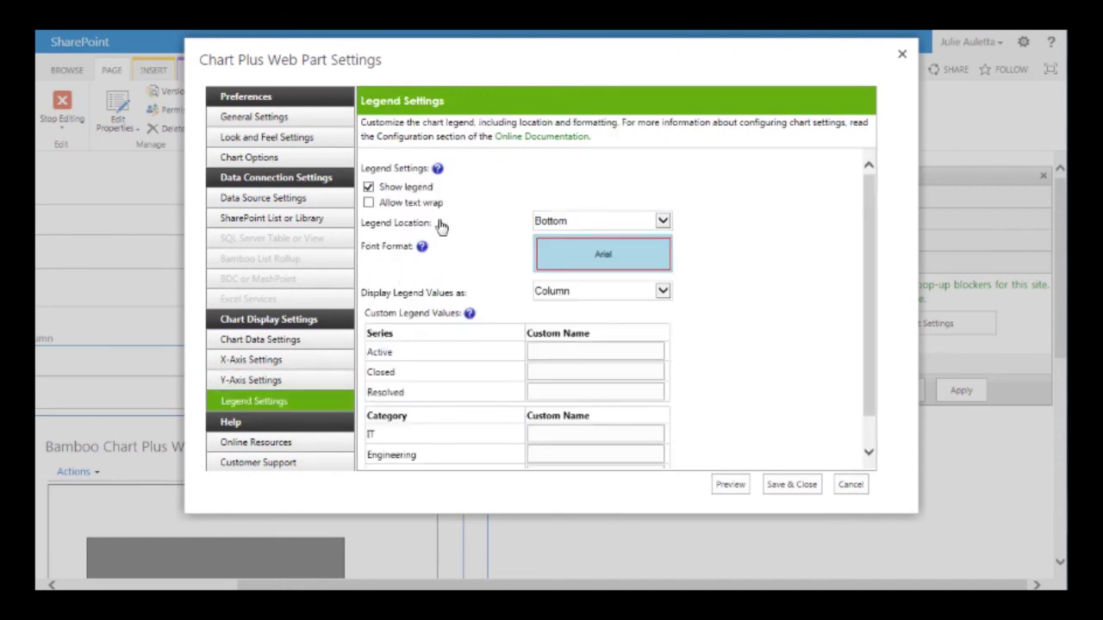
left_click(564, 223)
left_click(550, 209)
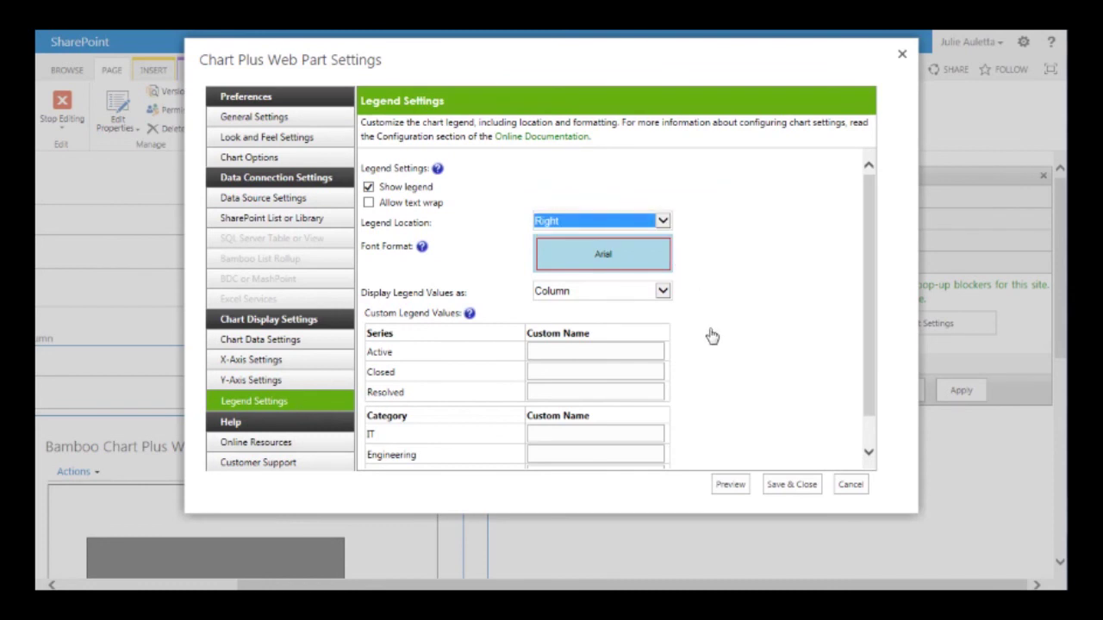
scroll(712, 337, "down", 1)
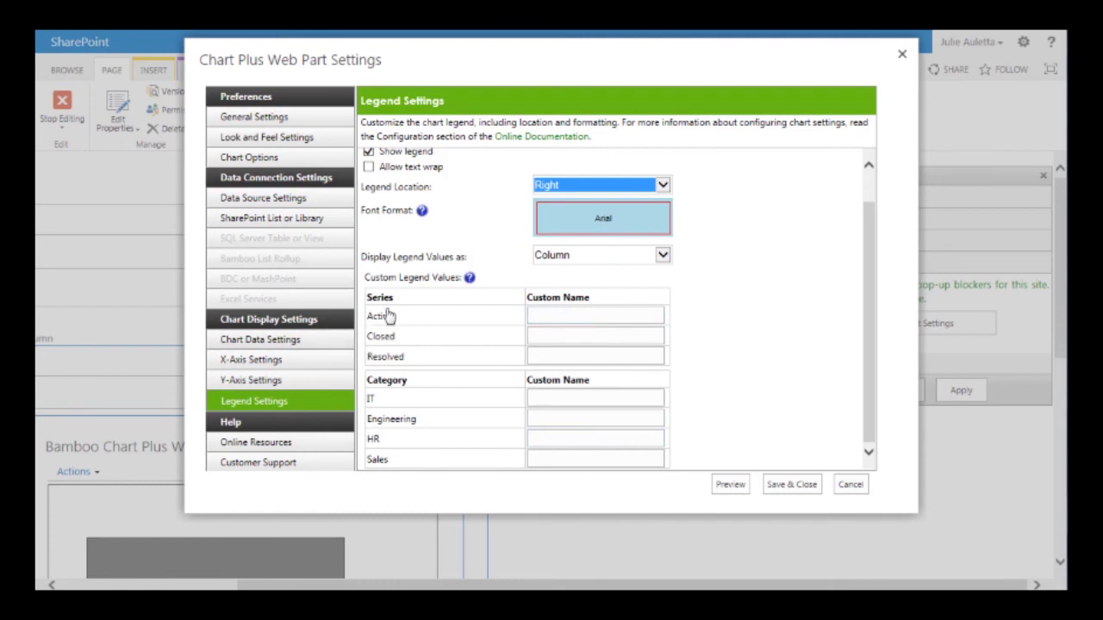
Step: Set the X-axis title to Department and preview the chart
left_click(269, 367)
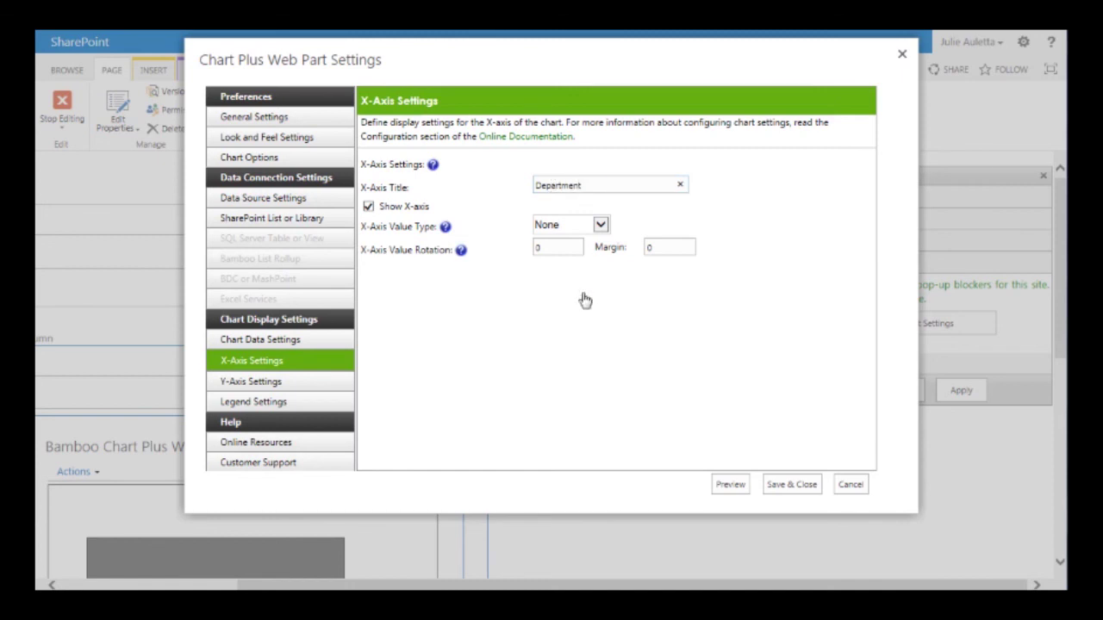
left_click(729, 486)
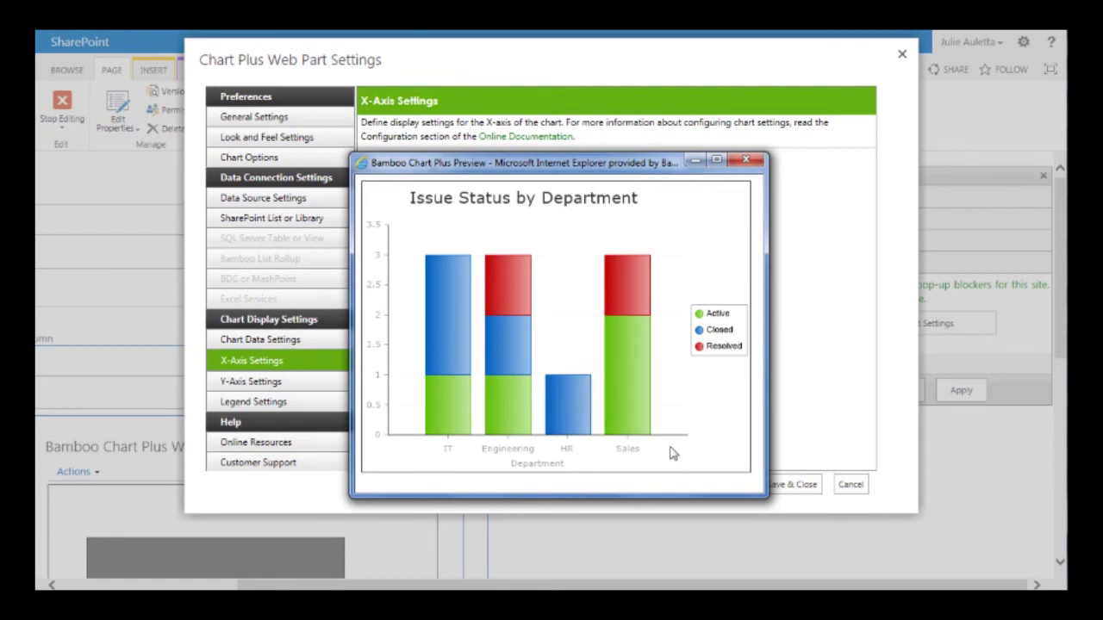
left_click(746, 161)
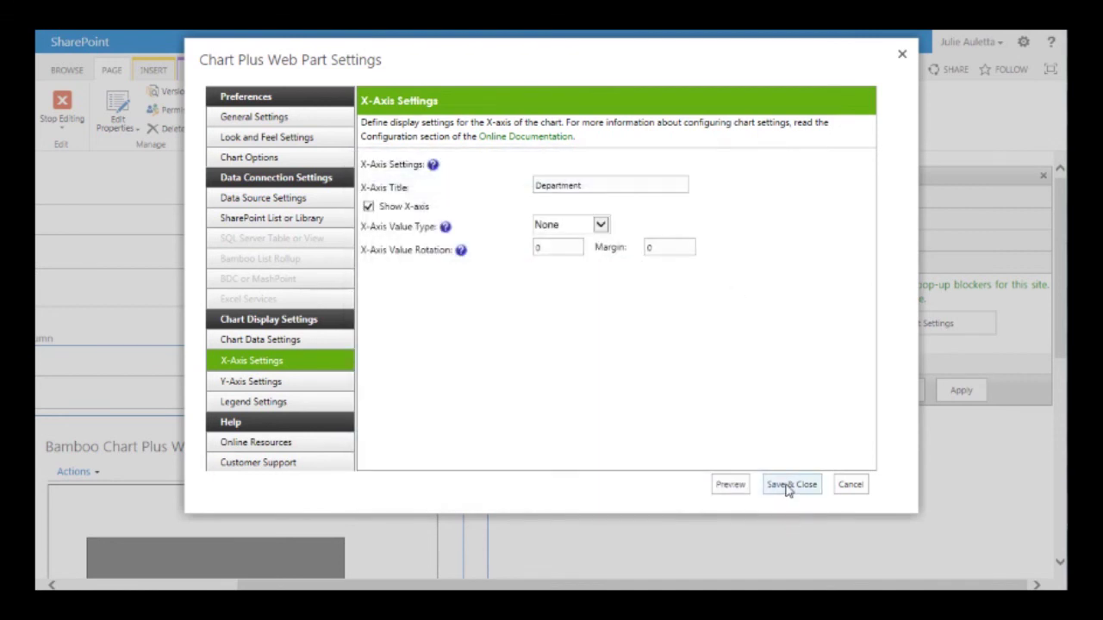
Step: Save the Chart Plus web part's chart configuration and close its settings dialog
left_click(787, 487)
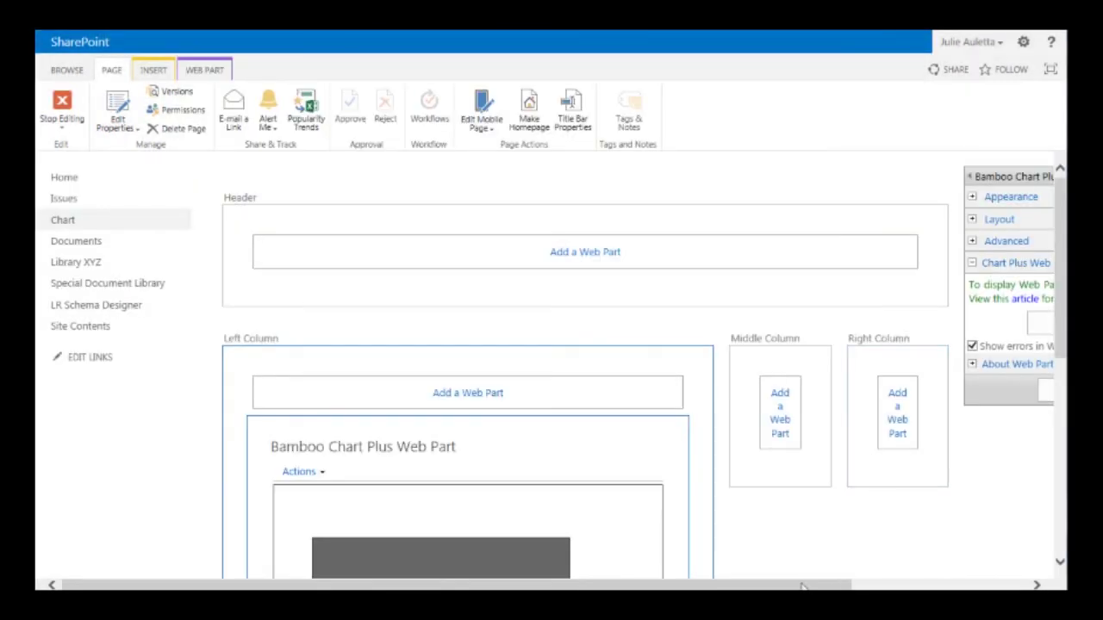
left_click_drag(805, 585, 1032, 584)
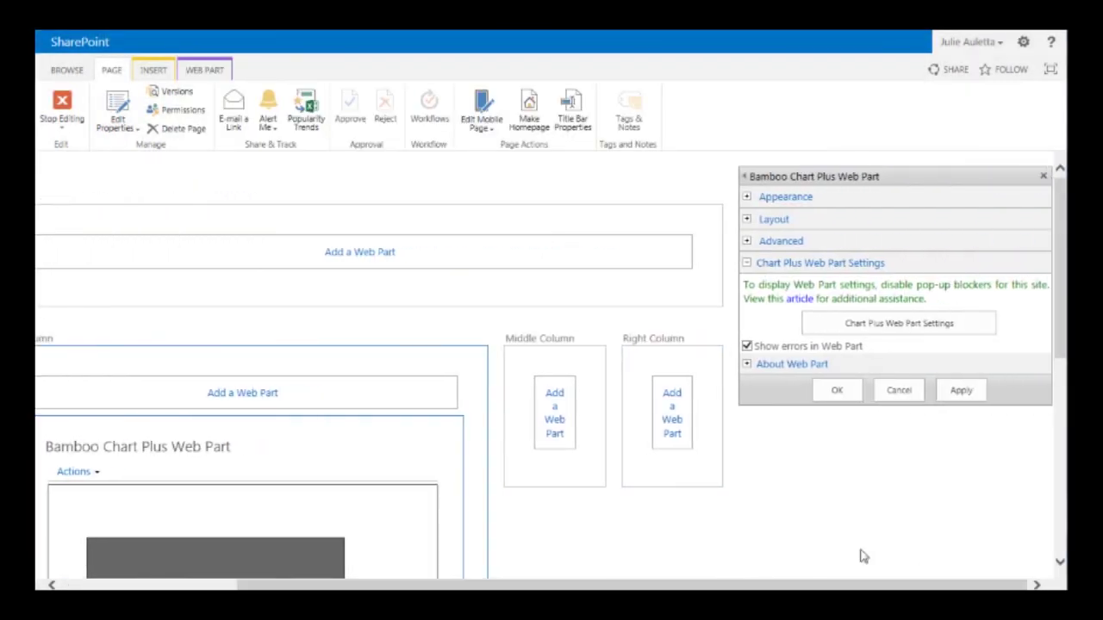
left_click_drag(536, 584, 338, 584)
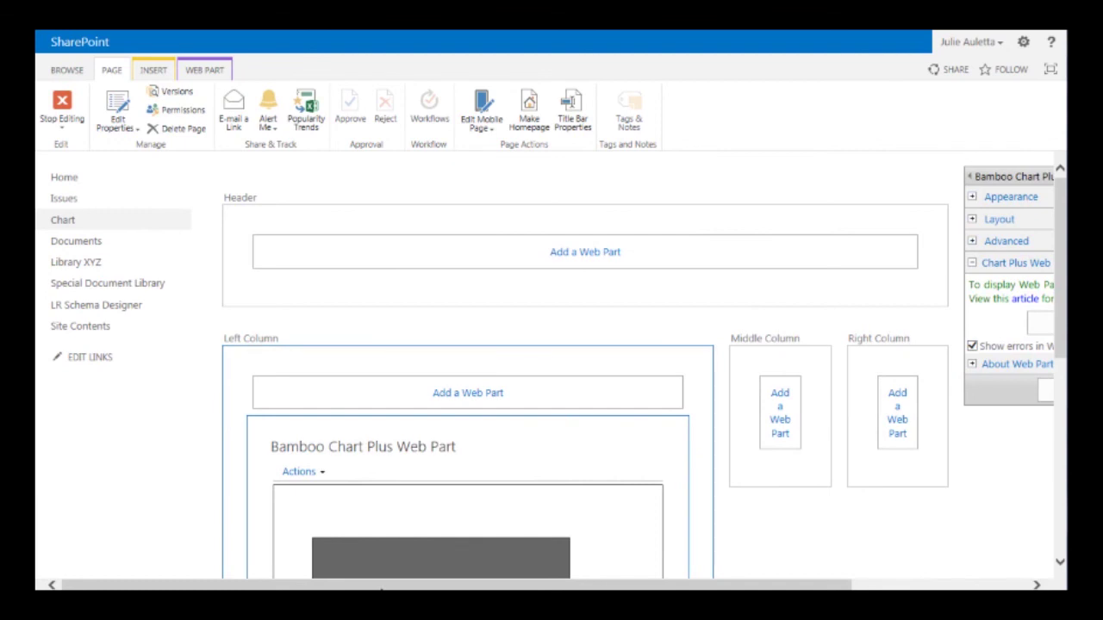
left_click_drag(381, 587, 558, 586)
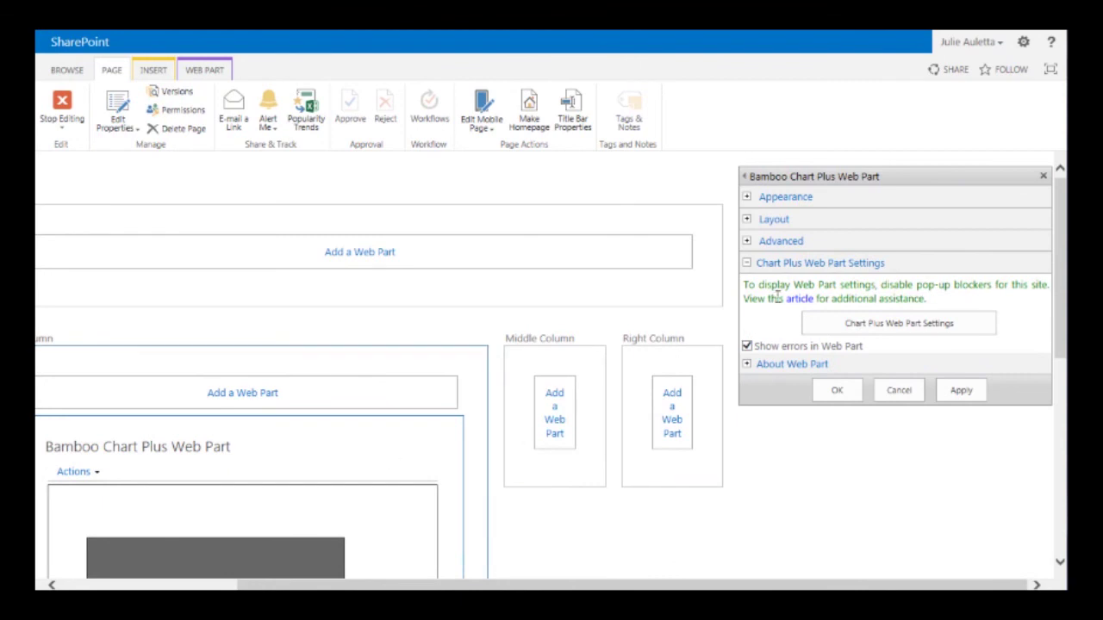
Step: Set the Chart Plus web part's Chrome Type to None and apply the web part properties
left_click(747, 199)
left_click(786, 536)
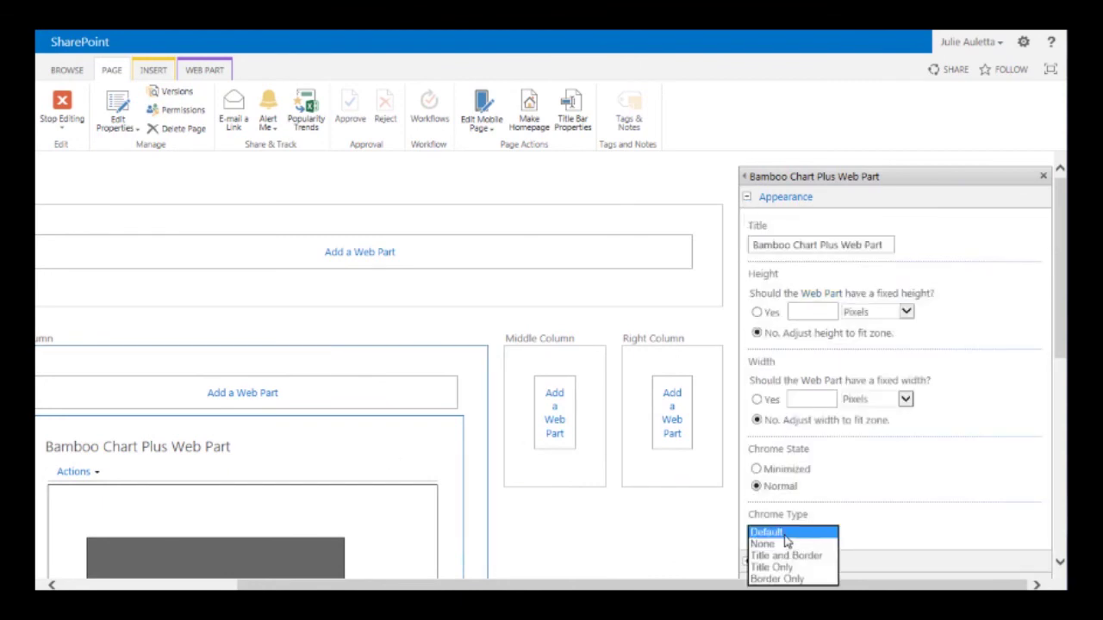
left_click(784, 544)
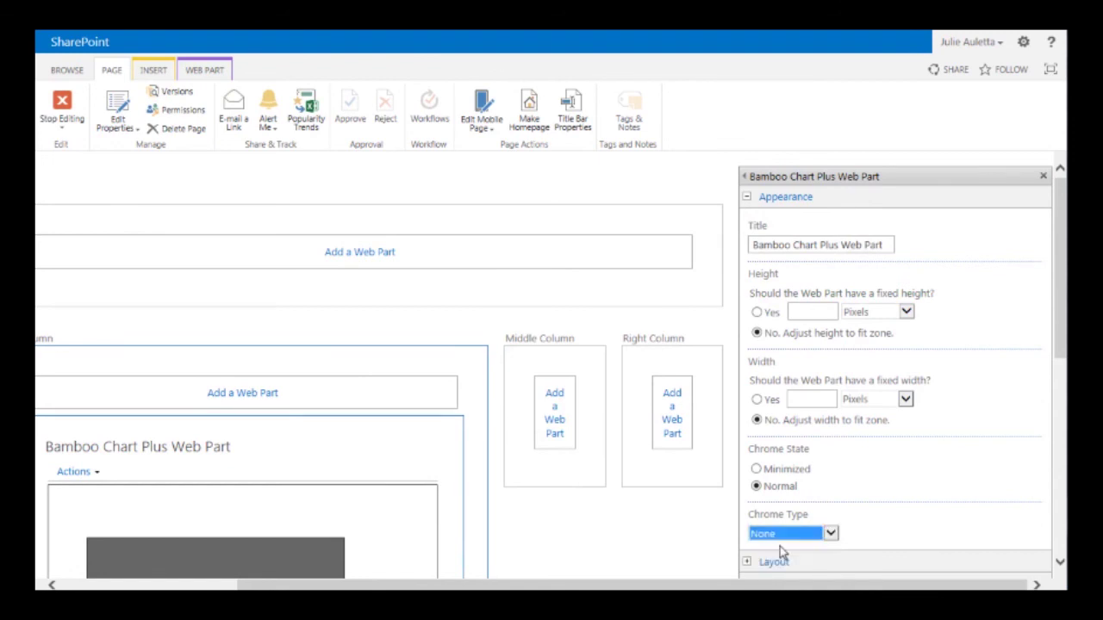
scroll(829, 517, "down", 5)
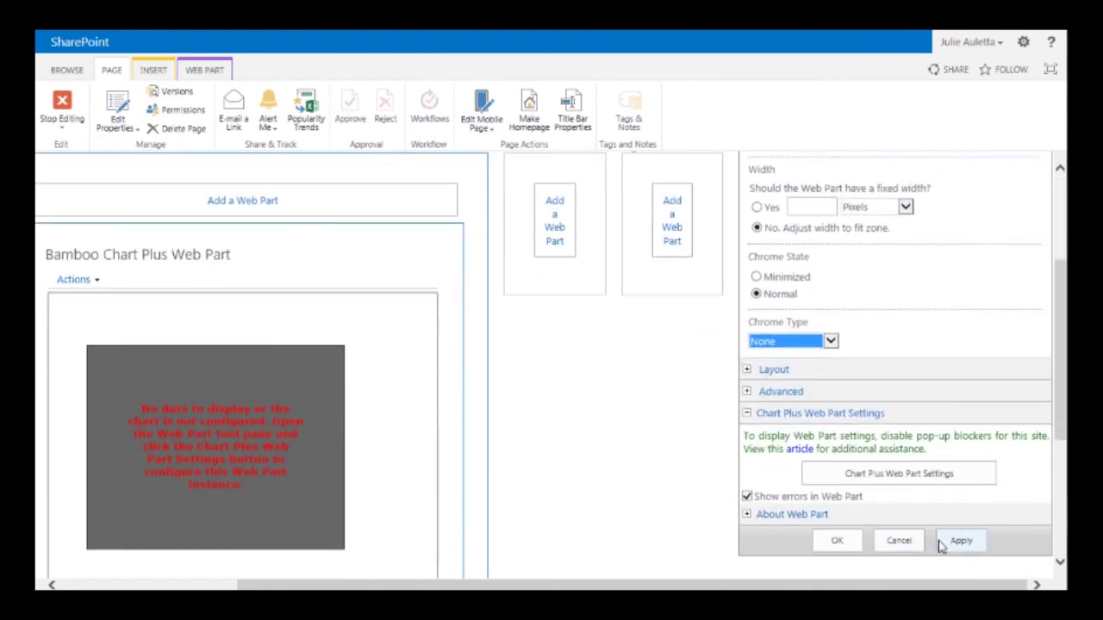
left_click(960, 546)
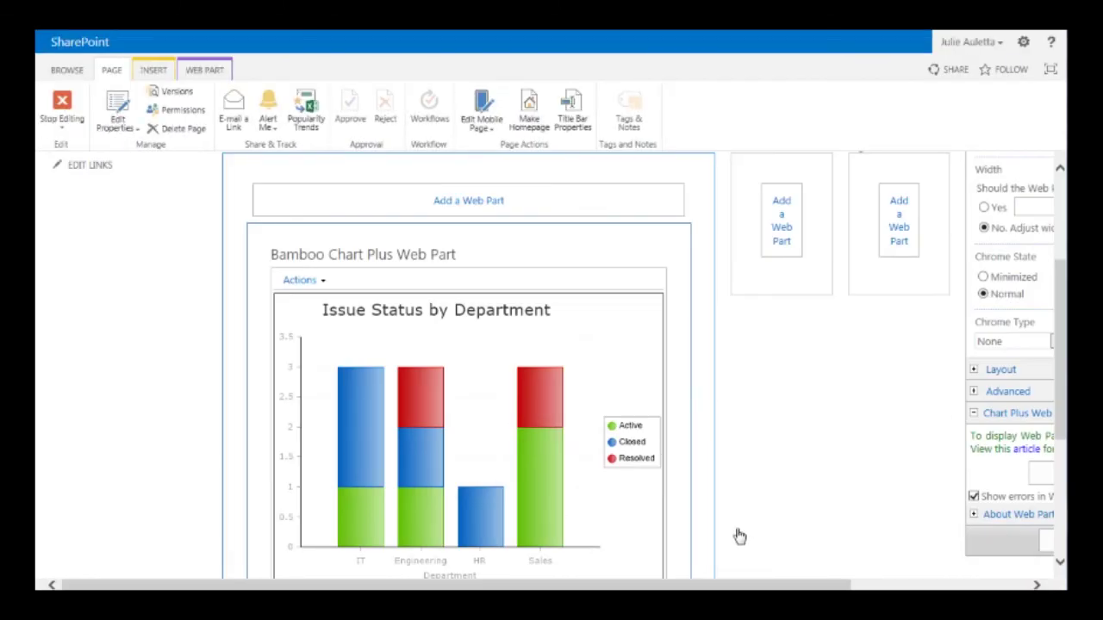
Step: Close the web part properties and stop editing the page, returning it to the normal browse view
left_click_drag(782, 586, 933, 587)
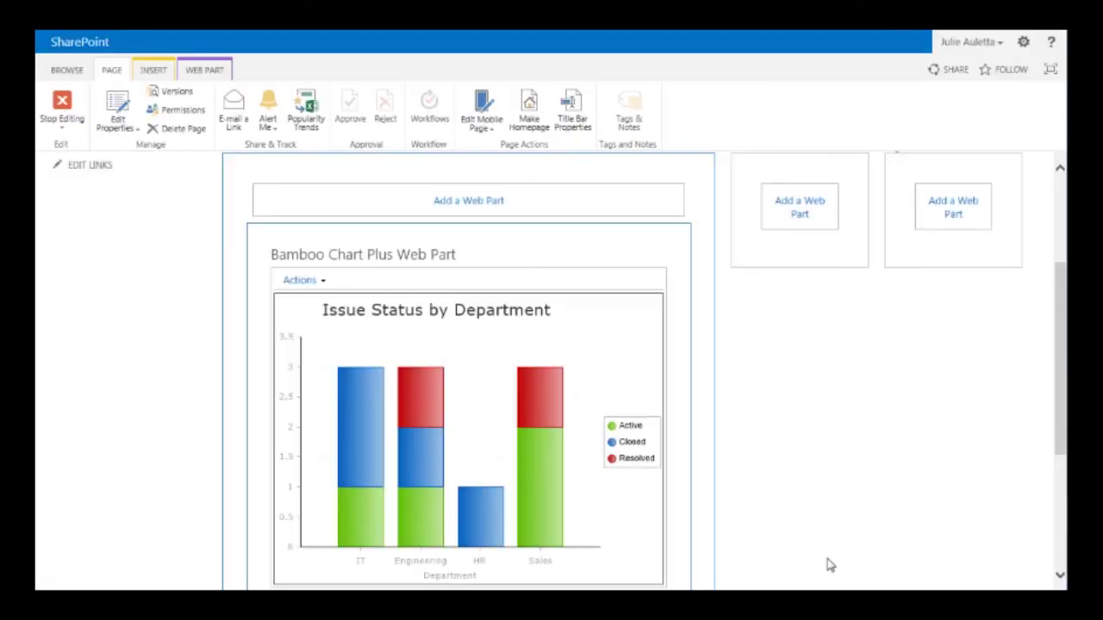
left_click(63, 131)
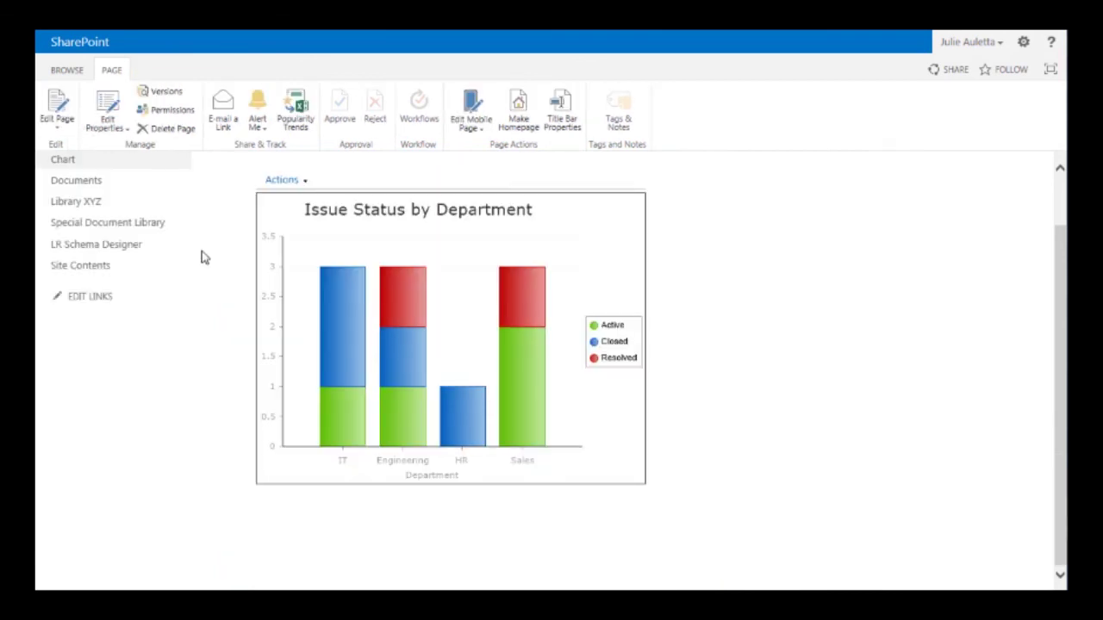
left_click(66, 70)
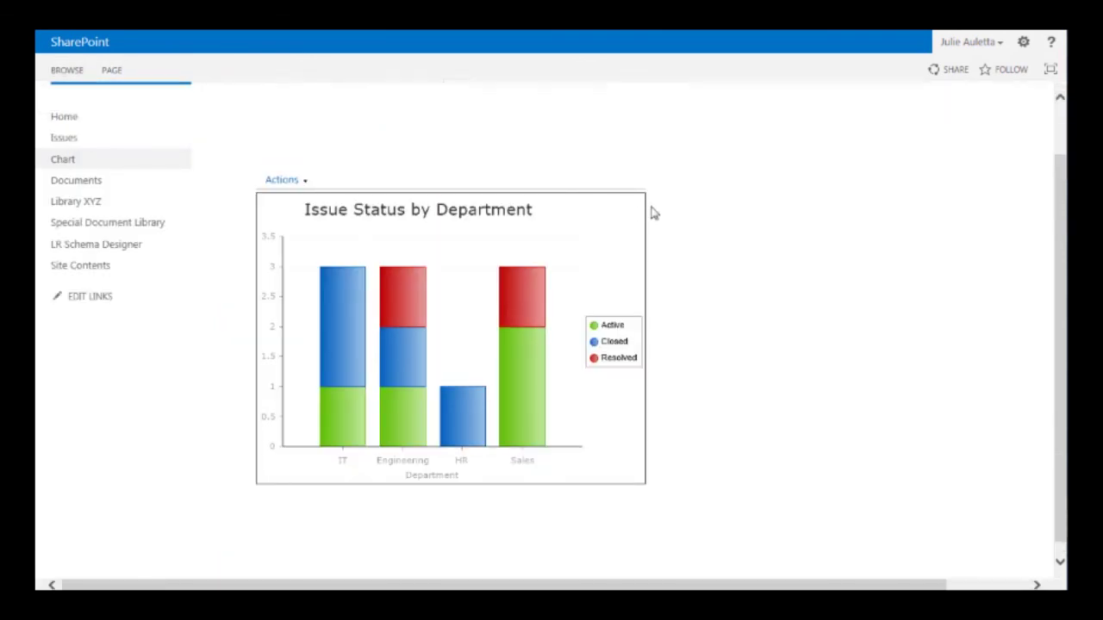